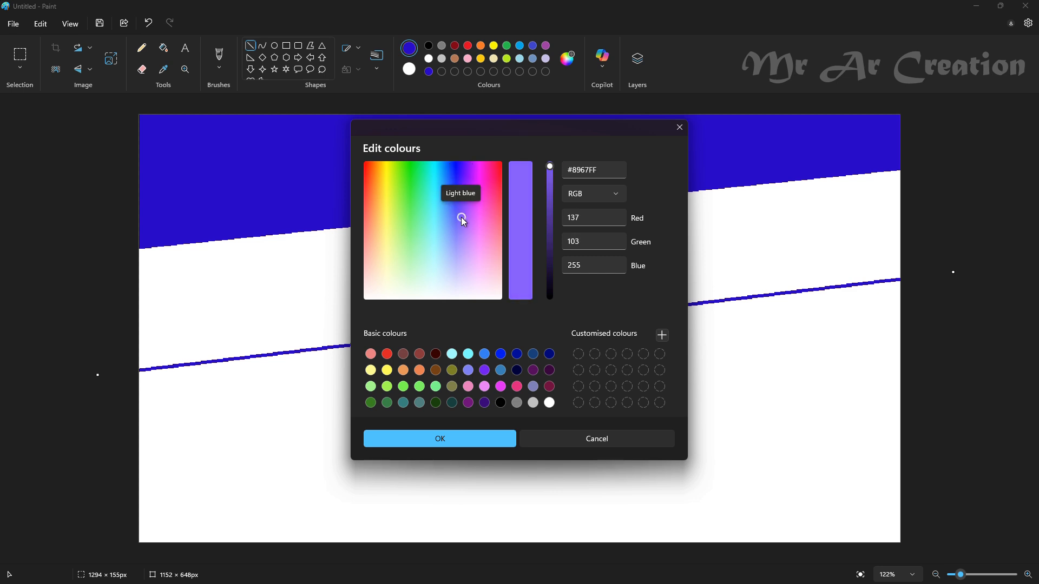
Step: Fill the white band below the dark blue one with #8967FF and draw a slanted line about 1352 × 171 px below it
click(476, 438)
click(283, 259)
drag(111, 488, 1005, 374)
Step: Set the colour to #FA9EFF and fill the band between the purple area and the new slanted line
click(567, 58)
click(479, 249)
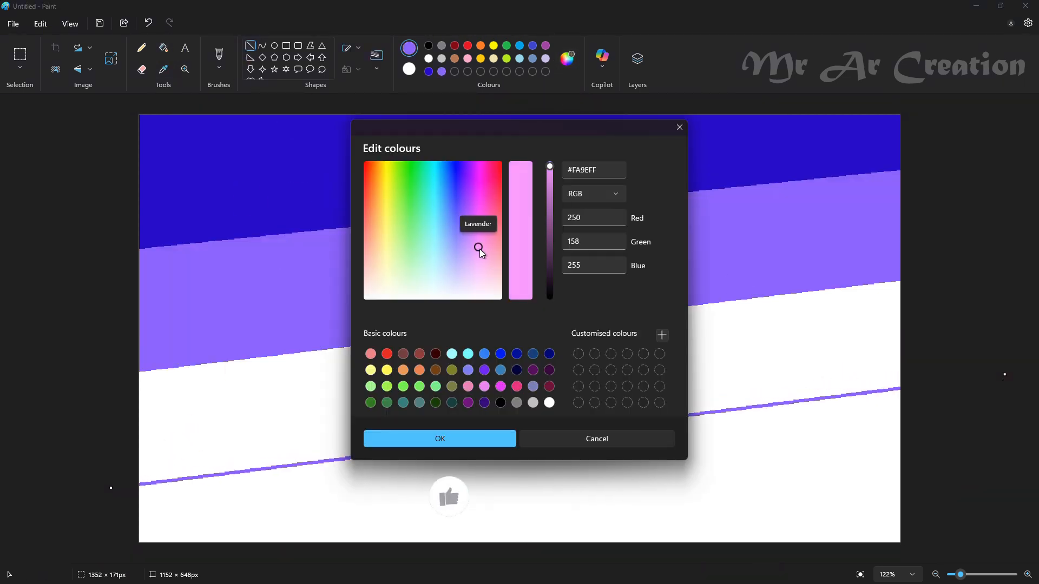
click(458, 439)
click(185, 48)
click(163, 48)
click(429, 373)
Step: Draw a slanted line about 1081 × 144 px across the lower right of the canvas, below the lavender band
click(251, 46)
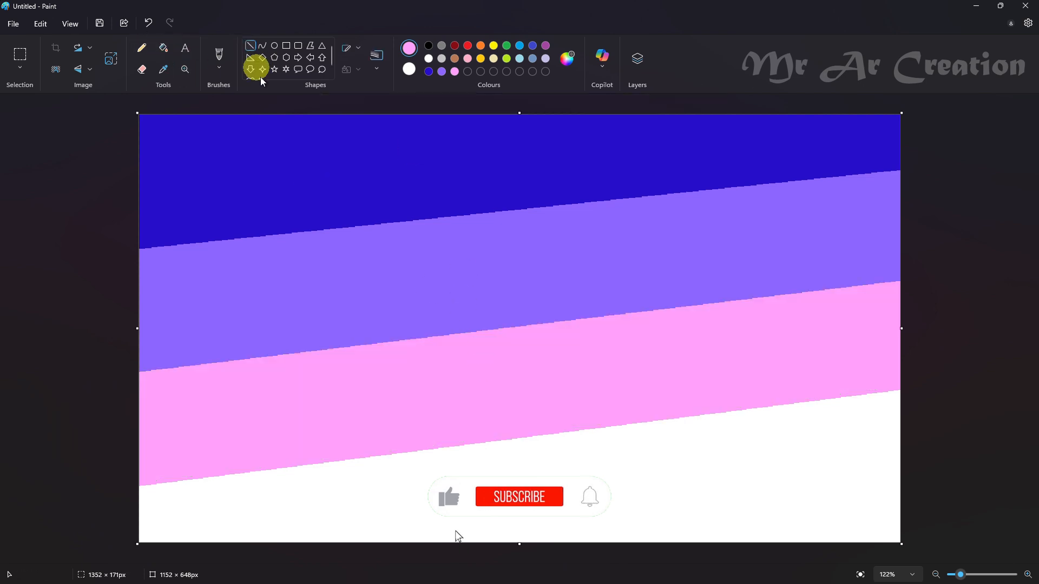
mouse_move(292, 534)
mouse_down()
mouse_move(960, 454)
mouse_move(1007, 439)
mouse_up()
drag(802, 466, 775, 501)
Step: Choose a custom light pink and fill the band below the lavender one with it
click(567, 58)
click(487, 259)
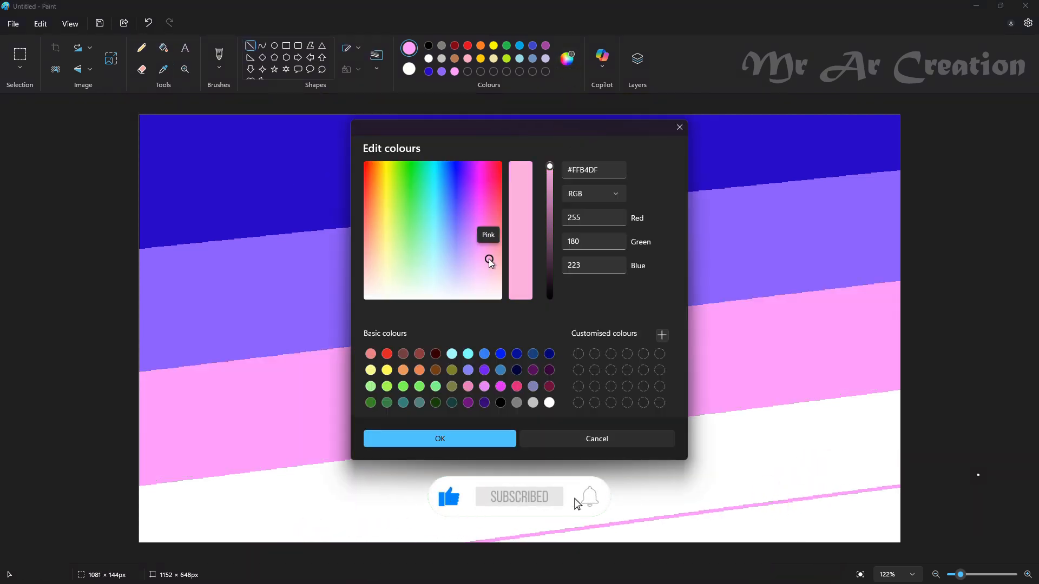
click(489, 262)
click(508, 434)
click(579, 439)
Step: Choose a paler custom pink and fill the remaining white corner at the lower right of the canvas
click(568, 59)
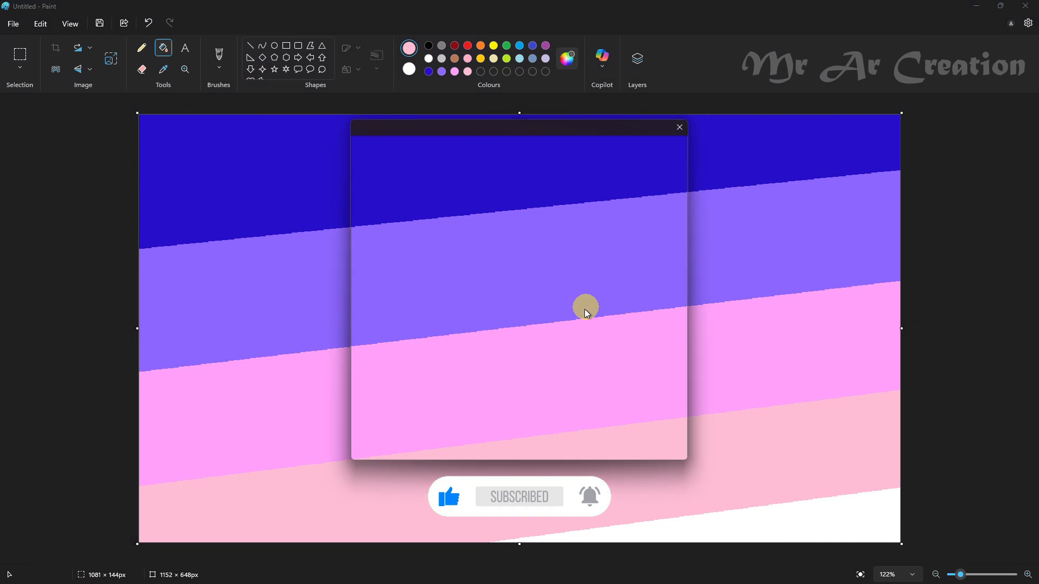
click(501, 278)
click(471, 439)
click(784, 520)
Step: Resize the image width to 1 px and back to 1152 px to blend the slanted bands into a top-to-bottom gradient
click(111, 58)
click(528, 242)
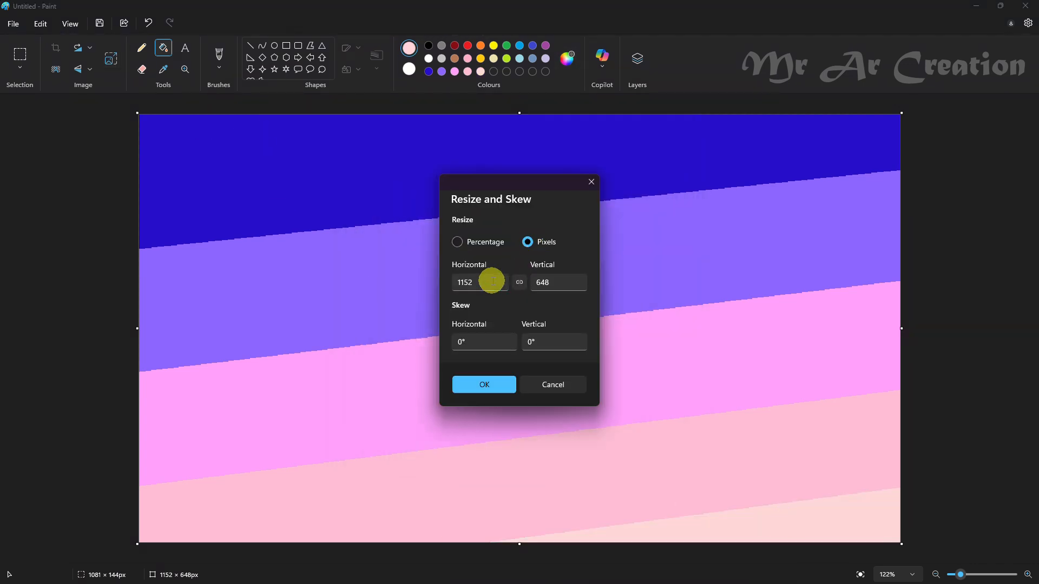
double_click(489, 280)
text(1)
click(484, 384)
click(115, 64)
double_click(487, 282)
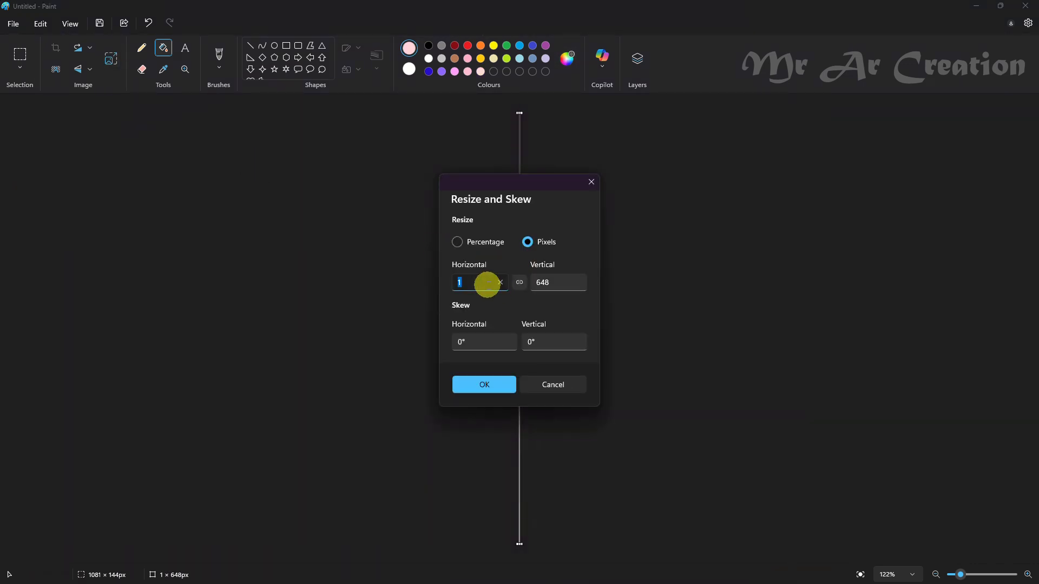
click(477, 388)
Step: Resize the image height to 5 px and back to 648 px to smooth the gradient
click(112, 61)
double_click(539, 282)
text(5)
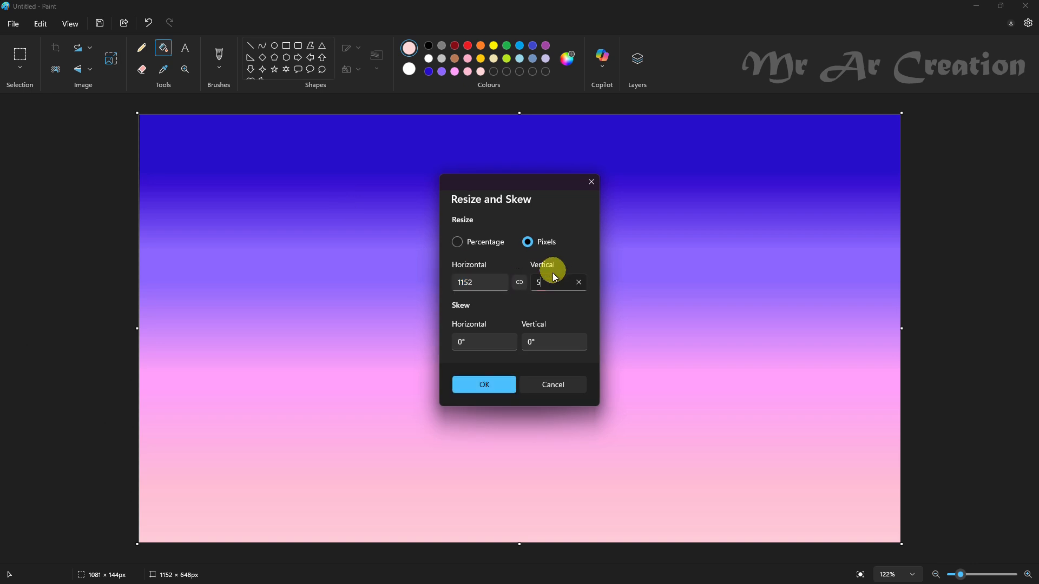
click(461, 385)
click(111, 58)
double_click(536, 282)
text(648)
click(483, 385)
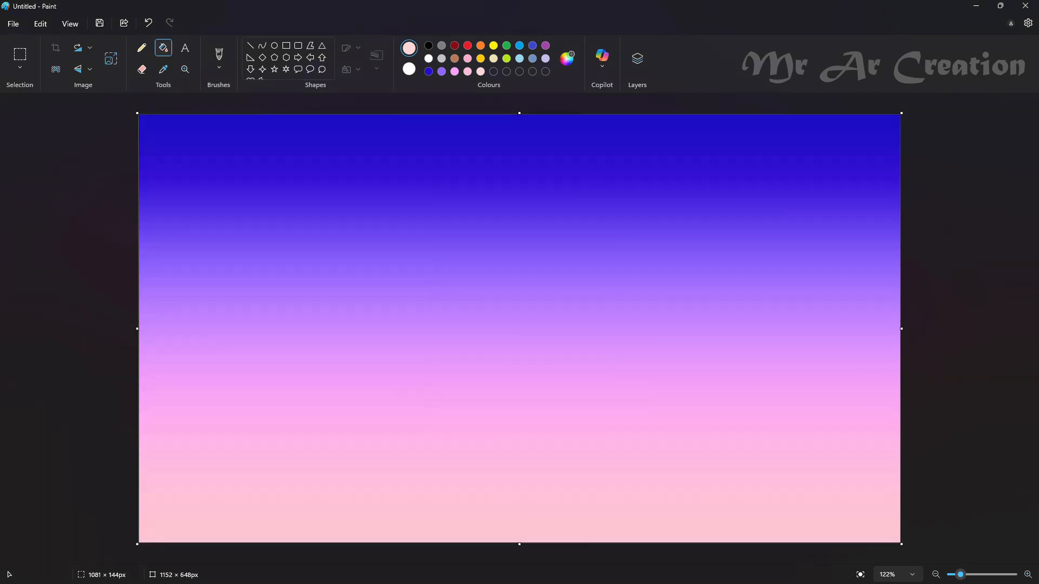
Step: Select the whole image and scale the selection to about 1180 × 504 px, leaving a white strip below it
click(20, 68)
click(47, 123)
drag(518, 113, 488, 225)
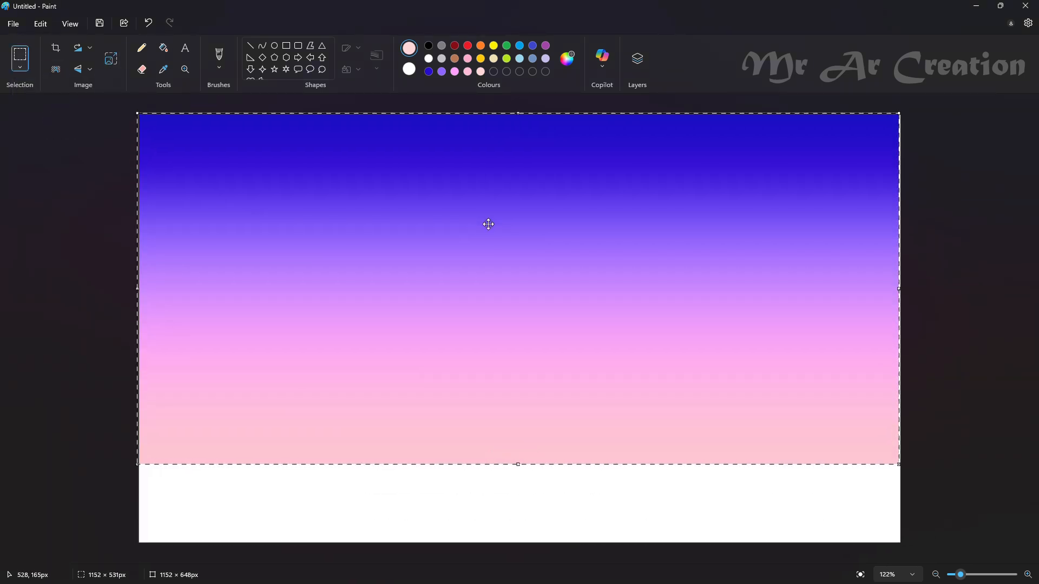
drag(902, 286, 918, 286)
drag(529, 464, 529, 445)
Step: Flip a copy of the gradient vertically and place it over the lower part of the canvas as a mirrored reflection
drag(560, 334, 559, 385)
right_click(552, 357)
mouse_move(574, 304)
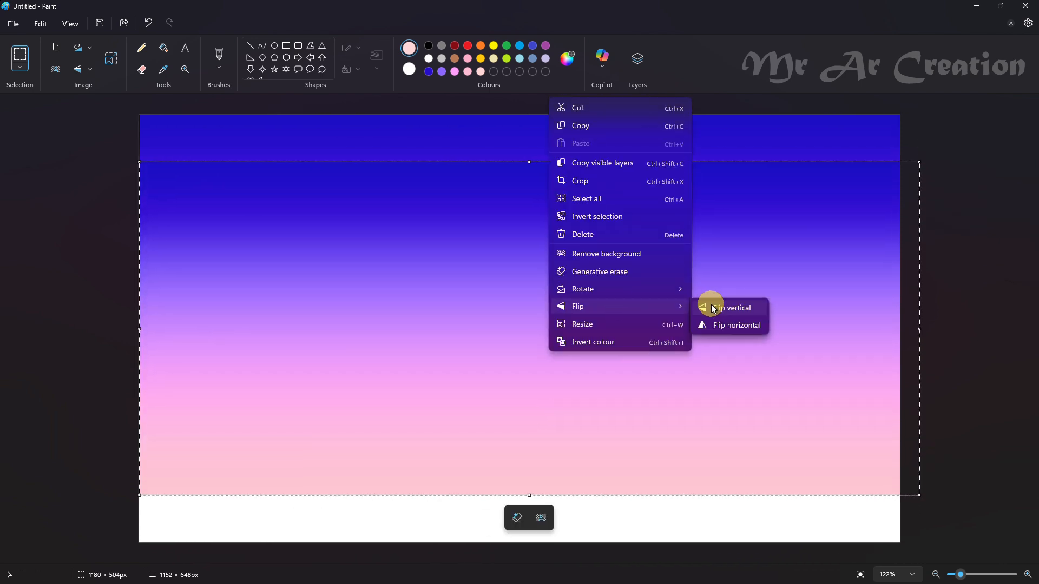
click(710, 303)
drag(649, 268, 634, 515)
drag(515, 410, 612, 418)
drag(615, 467, 617, 455)
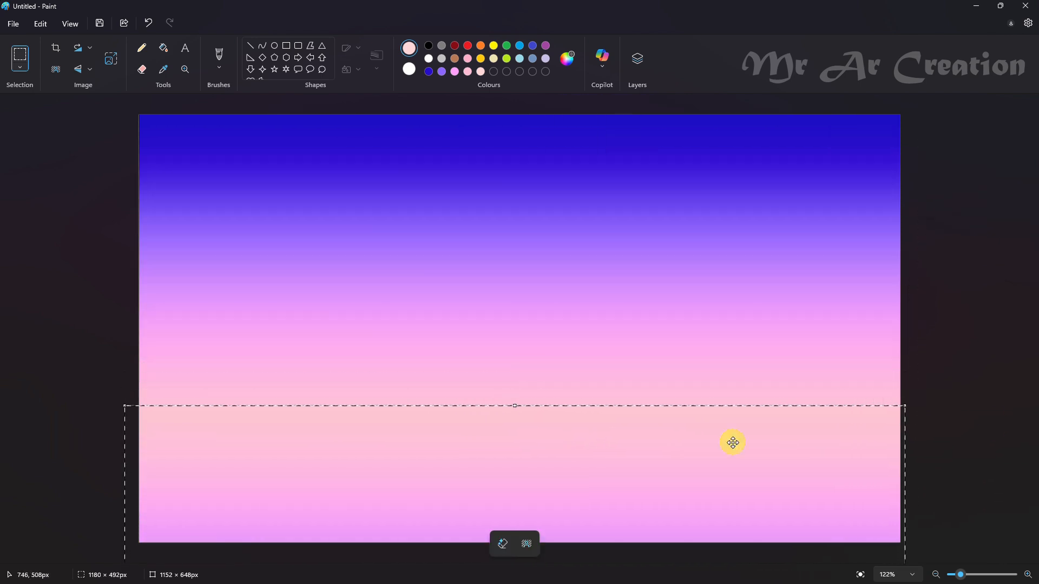
click(995, 423)
Step: Show the layers and add a new empty layer above the gradient
click(637, 58)
click(1002, 112)
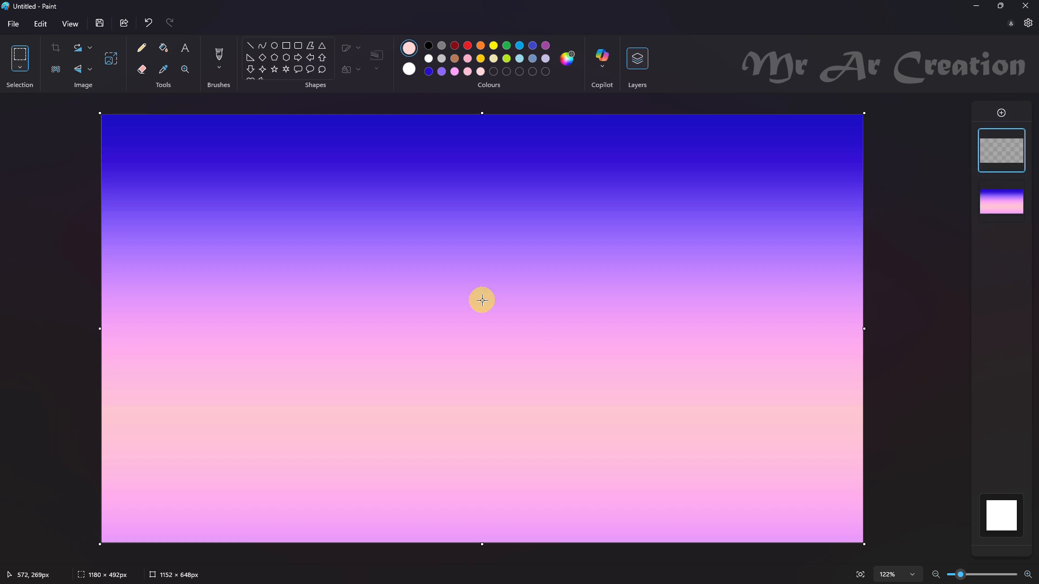
Step: Draw a small circle near the middle of the new layer with a white outline and solid white fill
click(274, 45)
drag(414, 280, 515, 383)
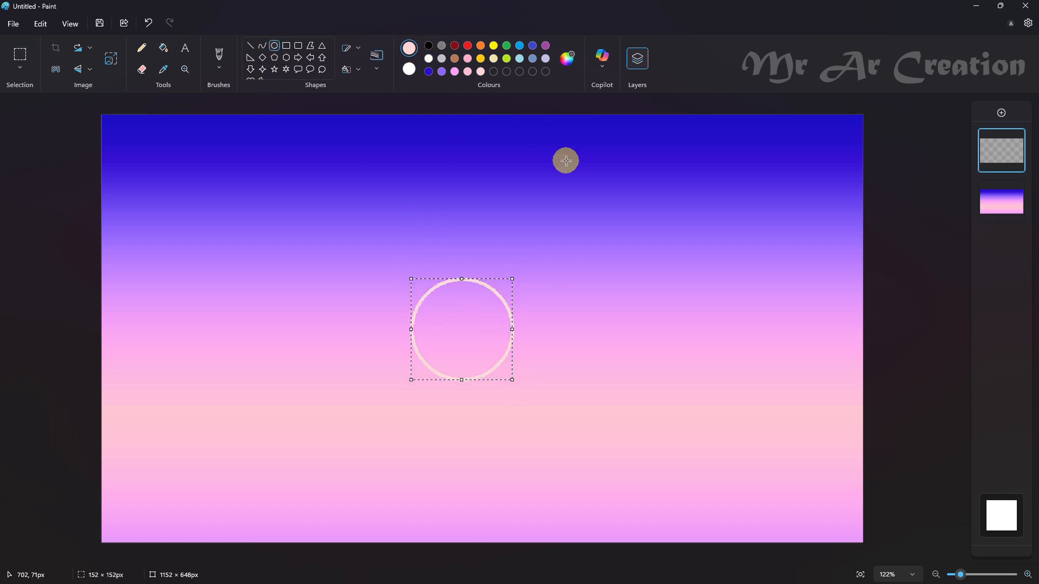
key(ctrl+z)
mouse_move(445, 298)
mouse_down()
mouse_move(488, 365)
mouse_move(494, 358)
mouse_up()
click(429, 59)
click(353, 69)
click(335, 102)
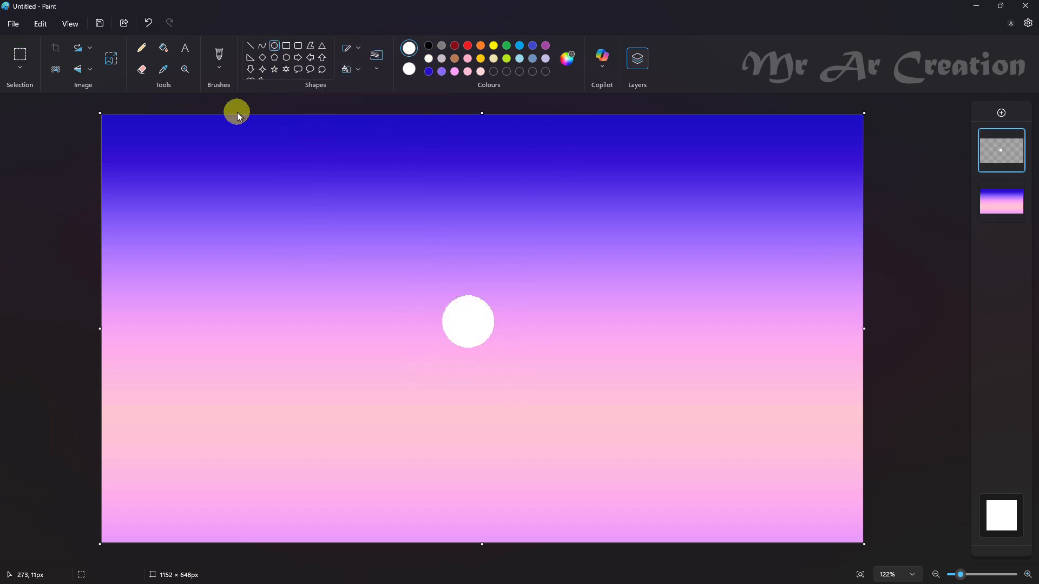
Step: Sketch thin white horizontal pencil strokes below the circle as a water reflection and trim them with the eraser
click(142, 47)
mouse_move(447, 417)
mouse_down()
mouse_move(471, 418)
mouse_move(415, 425)
mouse_move(499, 433)
mouse_move(452, 422)
mouse_up()
key(ctrl+z)
click(142, 68)
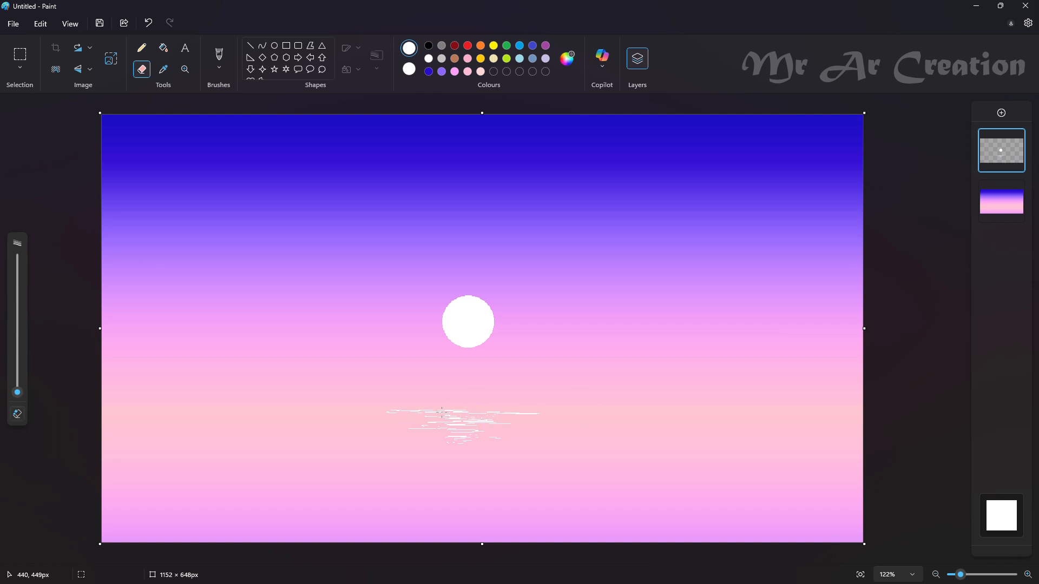
click(141, 48)
click(446, 395)
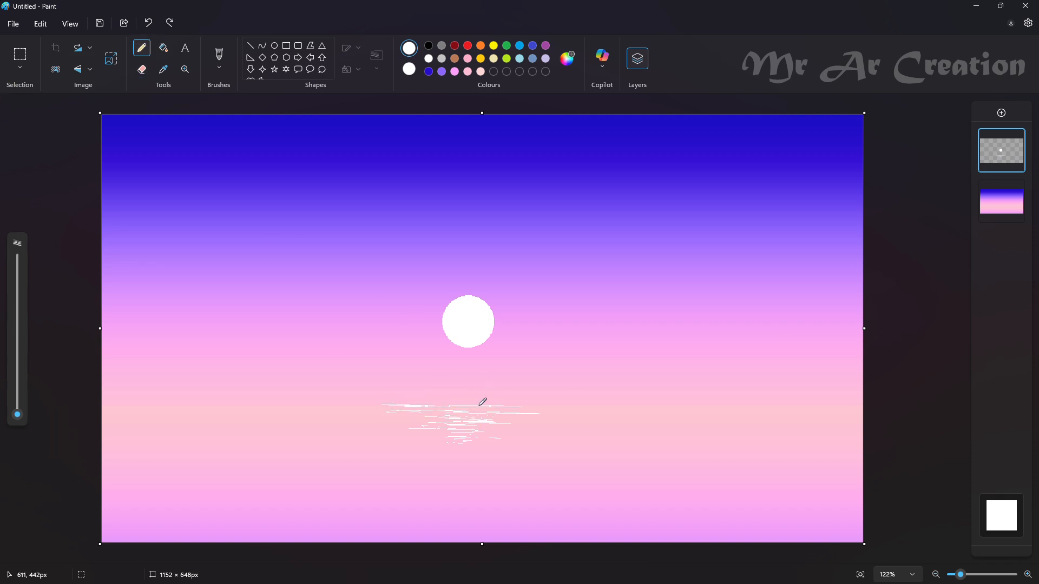
drag(479, 406, 453, 408)
scroll(415, 402, up, 4)
click(409, 401)
key(ctrl+z)
key(ctrl+z)
mouse_move(392, 327)
mouse_down()
mouse_move(441, 325)
mouse_move(358, 332)
mouse_move(525, 329)
mouse_up()
key(ctrl+z)
key(ctrl+z)
drag(358, 331, 631, 327)
key(ctrl+z)
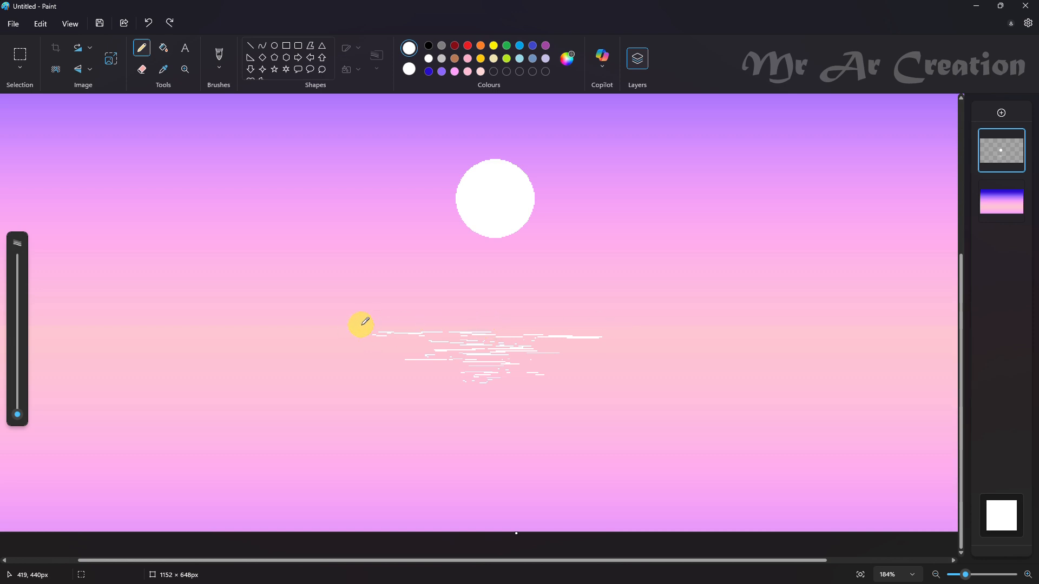
Step: Add white pencil strokes to widen the reflection's top edge along the horizon and make its centre denser
mouse_move(366, 321)
mouse_down()
mouse_move(631, 331)
mouse_move(337, 327)
mouse_move(561, 325)
mouse_up()
key(ctrl+z)
mouse_move(583, 329)
mouse_down()
mouse_move(642, 333)
mouse_move(465, 338)
mouse_move(533, 341)
mouse_move(496, 337)
mouse_move(464, 352)
mouse_move(513, 366)
mouse_move(491, 373)
mouse_up()
key(ctrl+z)
scroll(490, 374, down, 2)
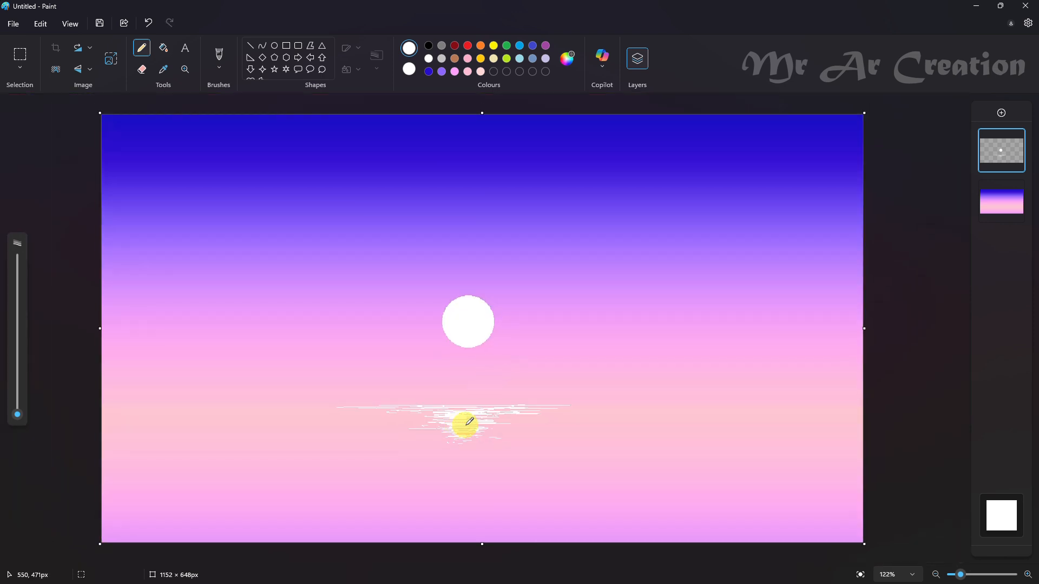
scroll(431, 468, up, 1)
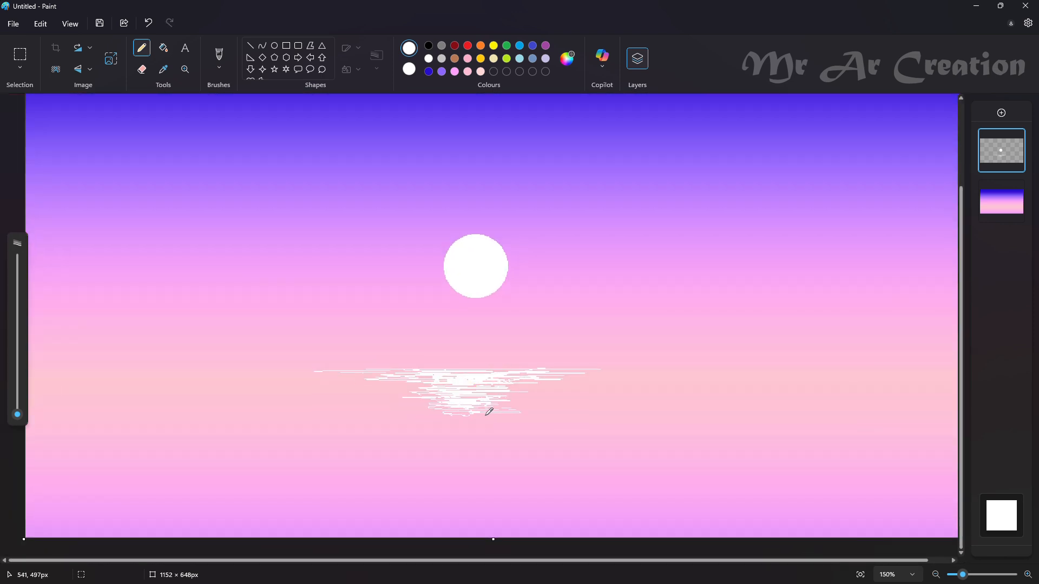
drag(485, 416, 492, 423)
scroll(514, 437, down, 1)
Step: Erase stray bits around the lower edge of the reflection
click(142, 69)
scroll(496, 396, up, 2)
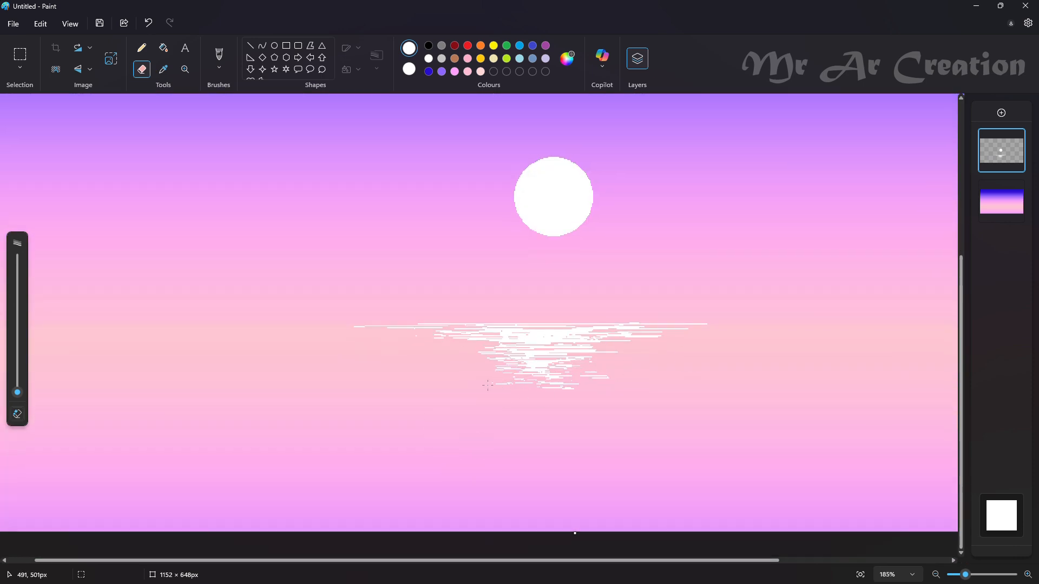
scroll(649, 334, down, 2)
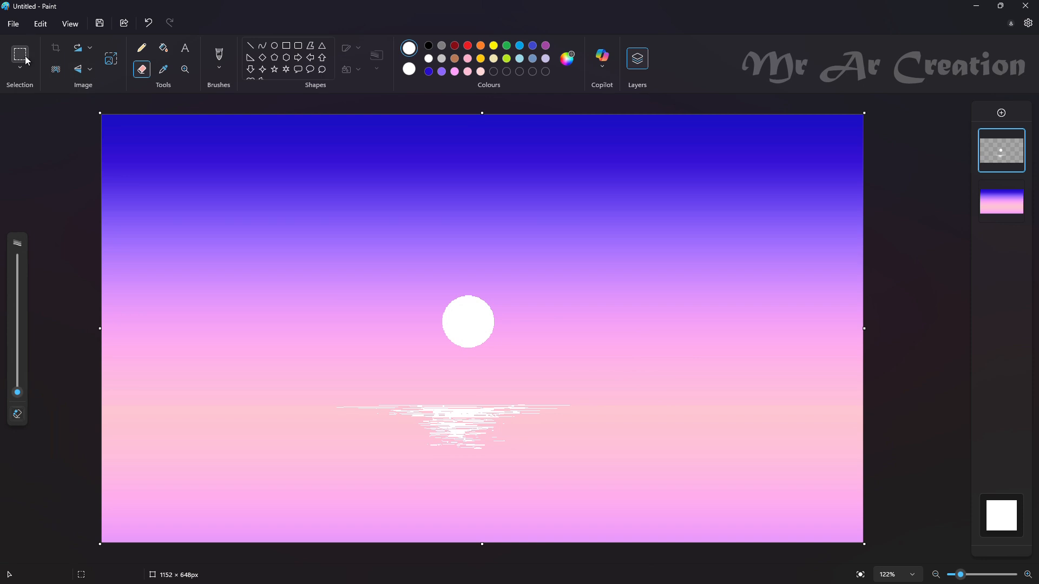
Step: Move the white circle down and slightly left so it sits just above the centre of the reflection
click(23, 58)
drag(385, 239, 541, 363)
drag(477, 309, 464, 360)
click(580, 343)
drag(399, 323, 539, 398)
drag(495, 368, 495, 377)
click(625, 333)
scroll(446, 398, up, 2)
drag(407, 316, 444, 381)
drag(575, 410, 575, 406)
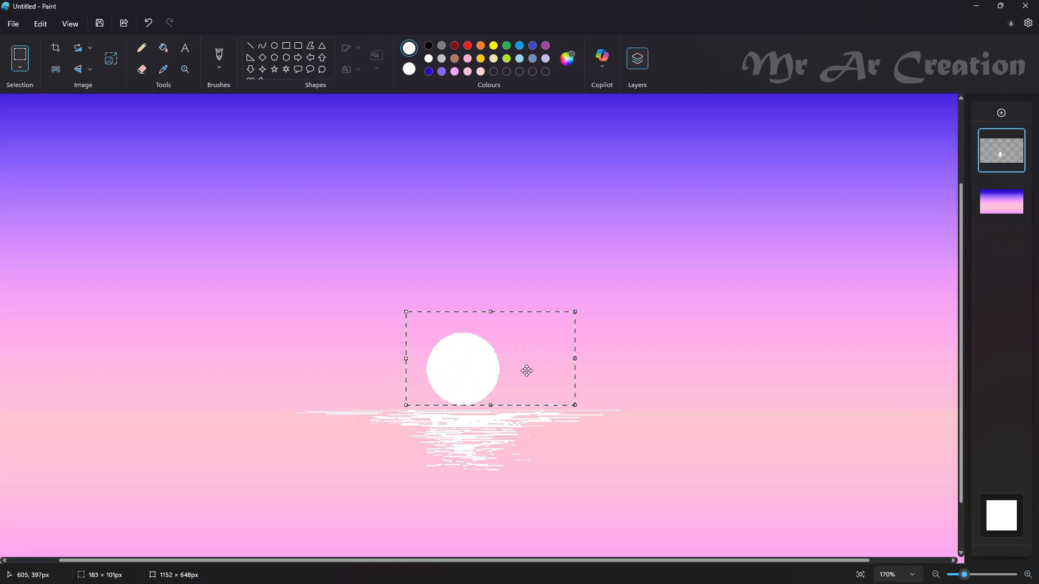
scroll(527, 368, down, 2)
Step: Thin the reflection's centre with the eraser and pencil longer white strokes across the water on both sides
click(142, 69)
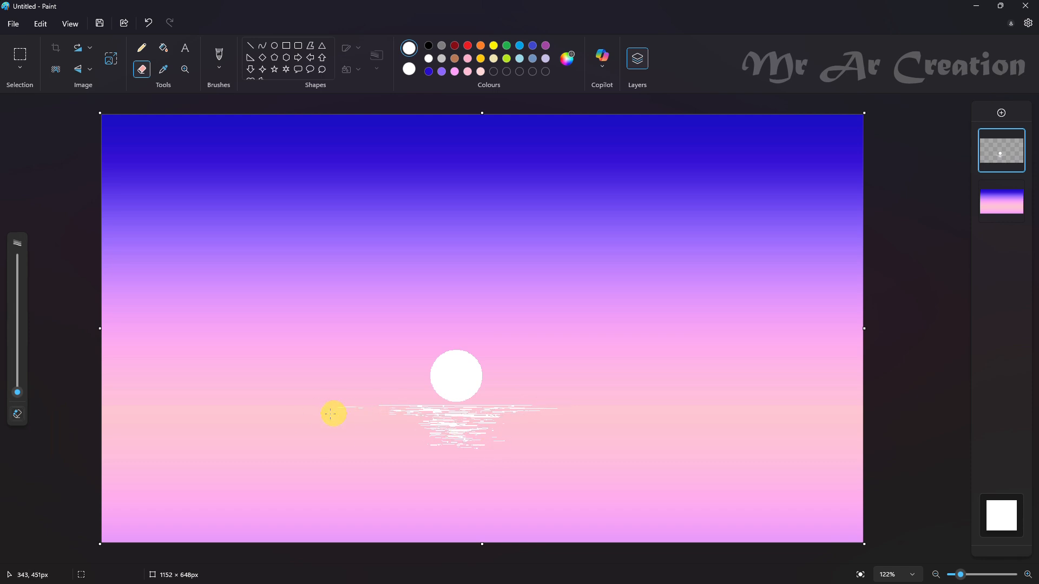
key(ctrl+z)
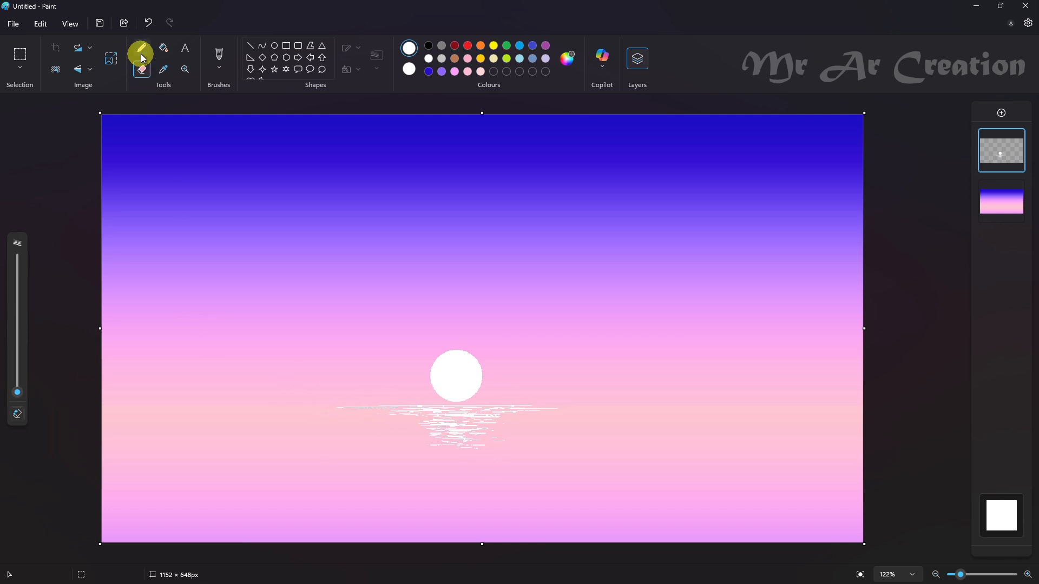
click(143, 54)
mouse_move(291, 414)
mouse_down()
mouse_move(552, 436)
mouse_move(651, 431)
mouse_up()
drag(659, 418, 691, 416)
drag(599, 419, 560, 419)
drag(517, 418, 473, 418)
drag(542, 426, 482, 426)
Step: Erase gaps in the long strokes on both sides to break them into ripples
click(141, 71)
drag(417, 437, 341, 423)
drag(561, 444, 563, 444)
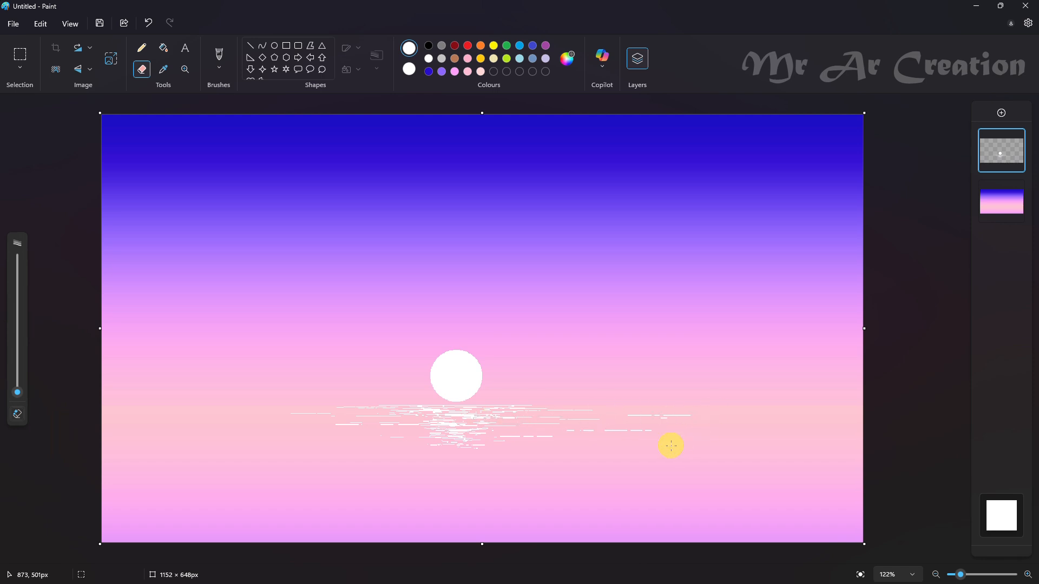
Step: Pencil more thin white strokes outward along the horizon on both sides of the reflection, extending the left side farther
click(142, 48)
mouse_move(218, 408)
mouse_down()
mouse_move(323, 409)
mouse_move(245, 414)
mouse_up()
drag(240, 417, 302, 420)
mouse_move(287, 426)
mouse_down()
mouse_move(325, 425)
mouse_move(218, 409)
mouse_up()
key(ctrl+z)
drag(644, 409, 524, 408)
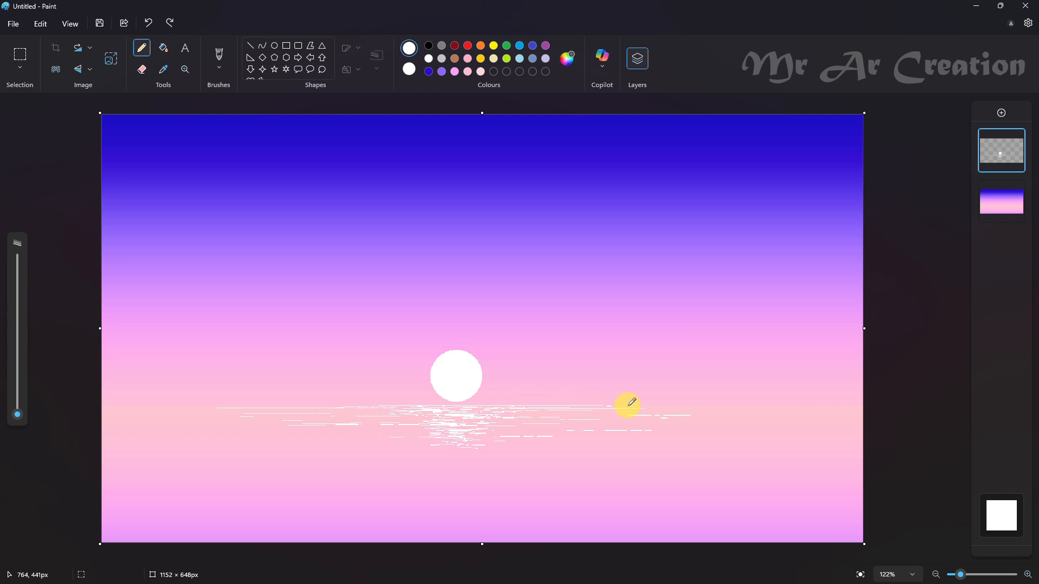
key(ctrl+z)
ctrl+scroll(317, 402, up, 3)
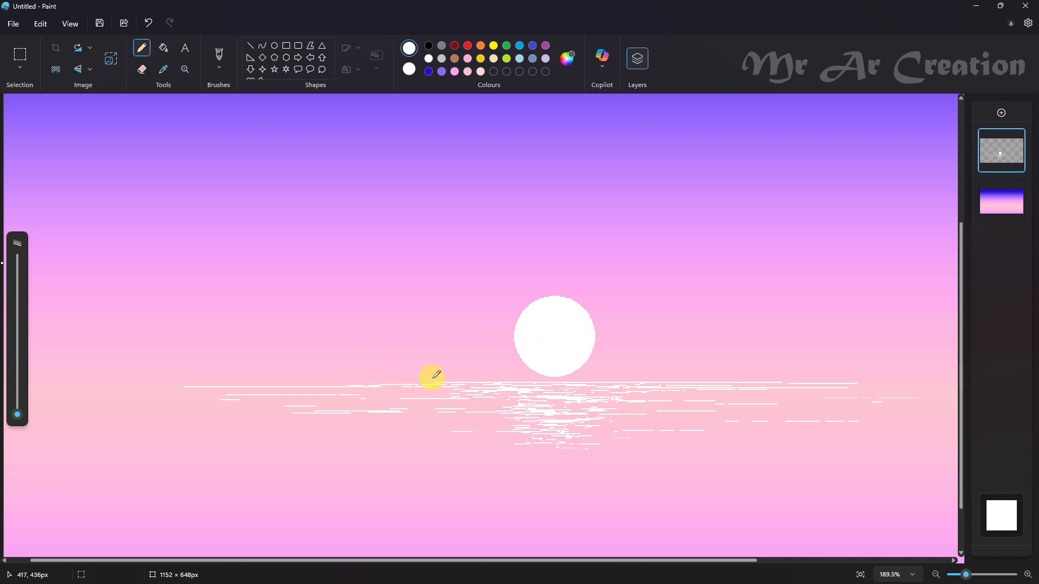
drag(426, 378, 209, 379)
drag(288, 384, 176, 383)
Step: Erase gaps in the outer horizon and side strokes to turn them into short broken ripples
click(144, 67)
drag(322, 378, 353, 383)
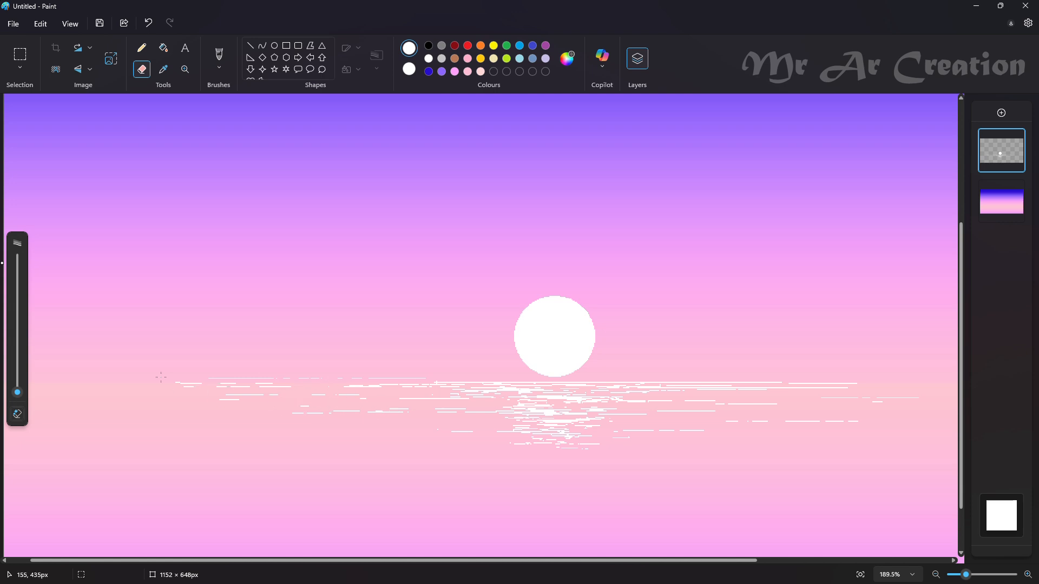
drag(185, 381, 266, 399)
drag(350, 405, 507, 454)
drag(786, 421, 844, 421)
drag(728, 403, 715, 414)
click(707, 427)
click(861, 575)
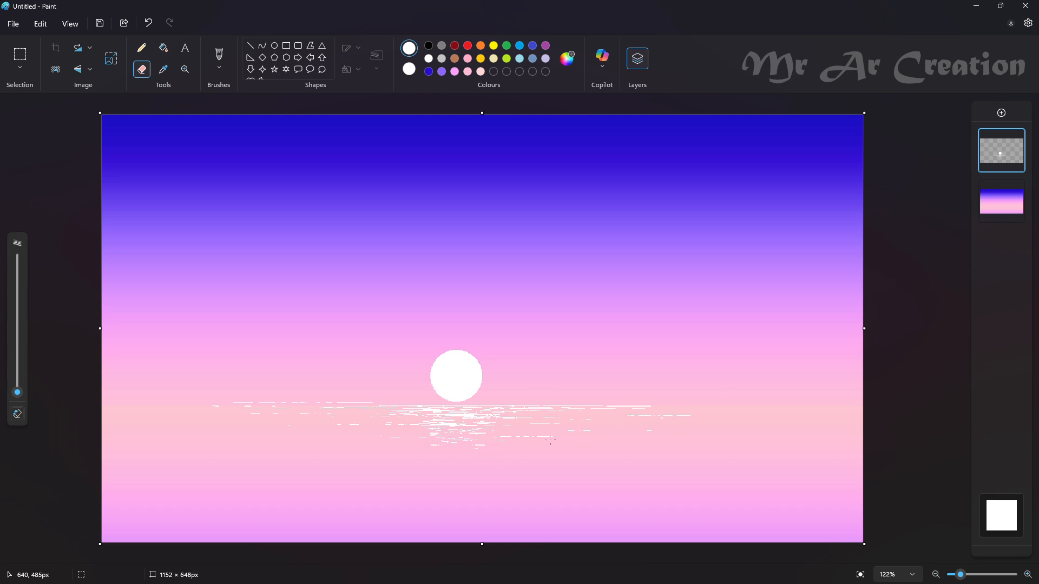
Step: Select the strokes at the left end of the horizon and shift them down to line up with the rest
key(s)
drag(163, 375, 376, 416)
key(ctrl+z)
scroll(266, 391, up, 3)
mouse_move(145, 375)
mouse_down()
mouse_move(460, 428)
mouse_move(422, 414)
mouse_up()
click(548, 258)
scroll(549, 257, down, 3)
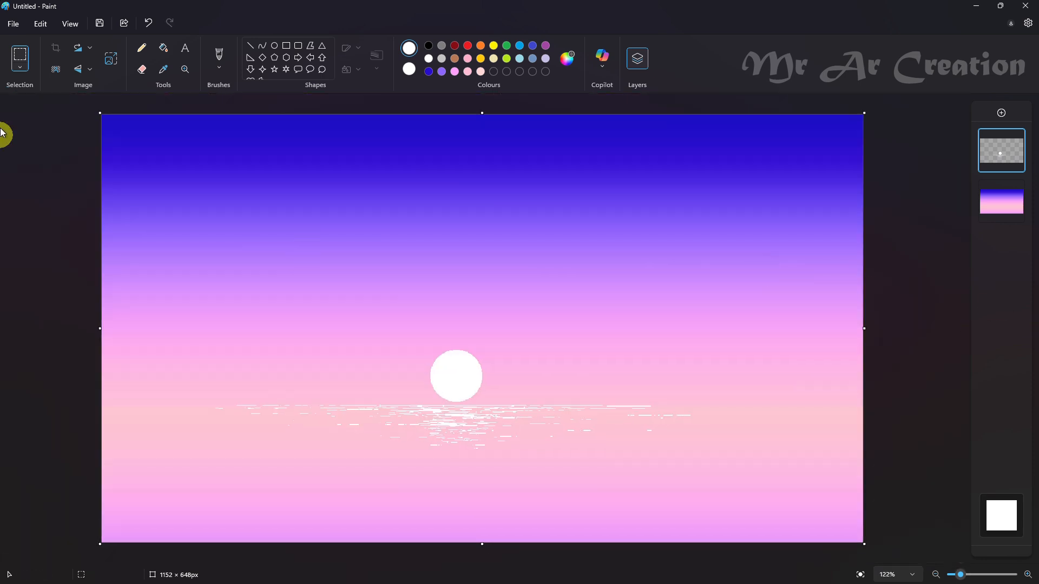
Step: Pencil short scattered white strokes trailing farther down the water below the reflection
click(144, 72)
key(p)
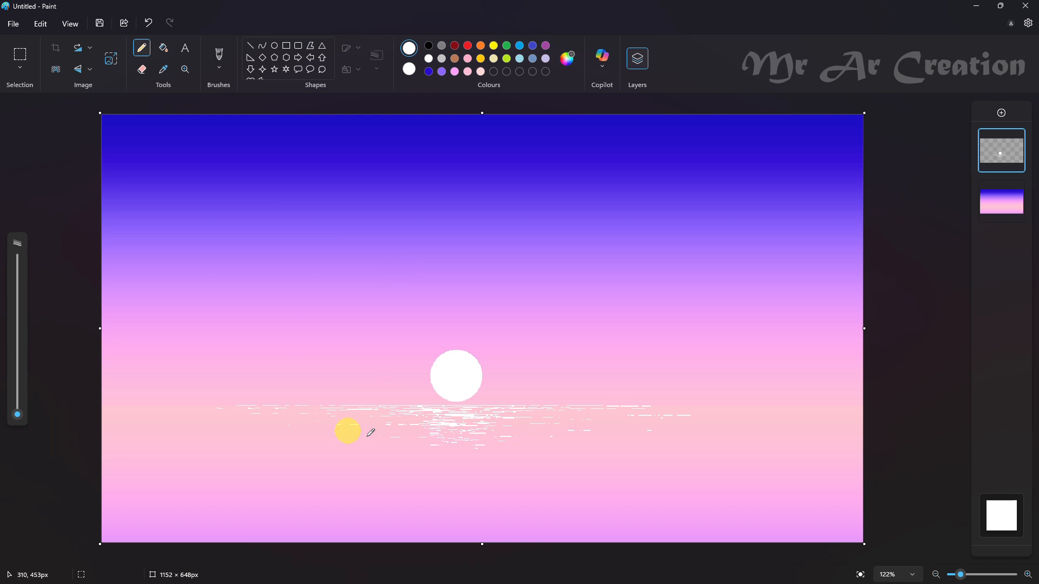
drag(478, 453, 553, 455)
mouse_move(493, 465)
mouse_down()
mouse_move(434, 466)
mouse_move(443, 477)
mouse_move(465, 482)
mouse_up()
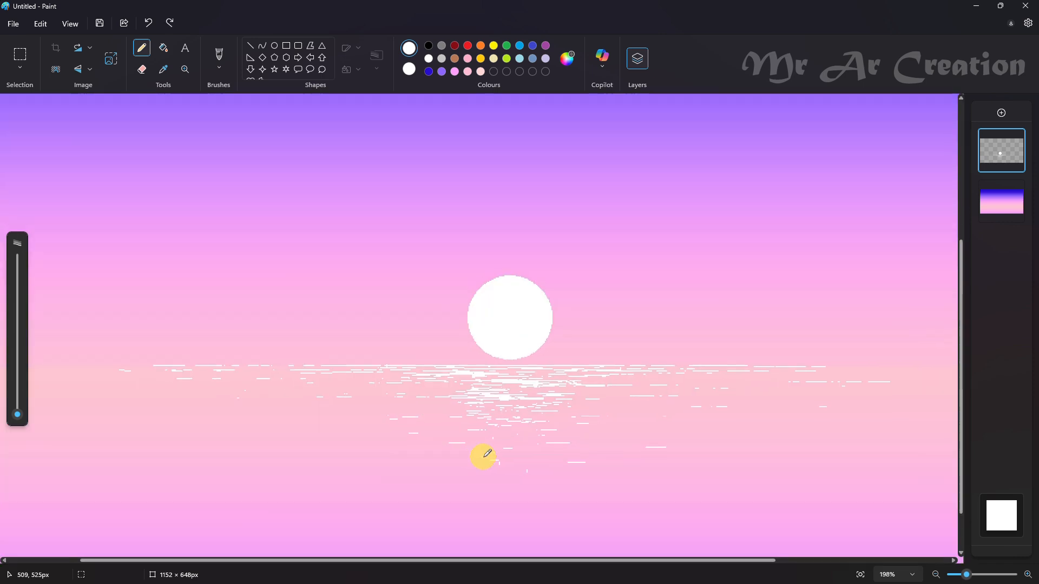
scroll(481, 469, up, 3)
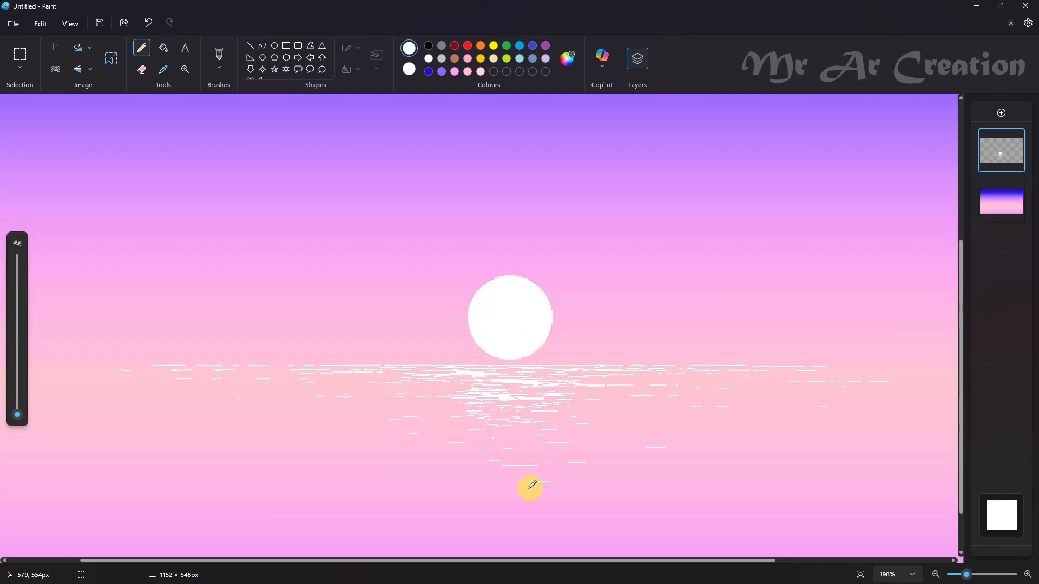
drag(475, 480, 516, 486)
drag(429, 463, 461, 464)
drag(506, 502, 521, 502)
key(ctrl+z)
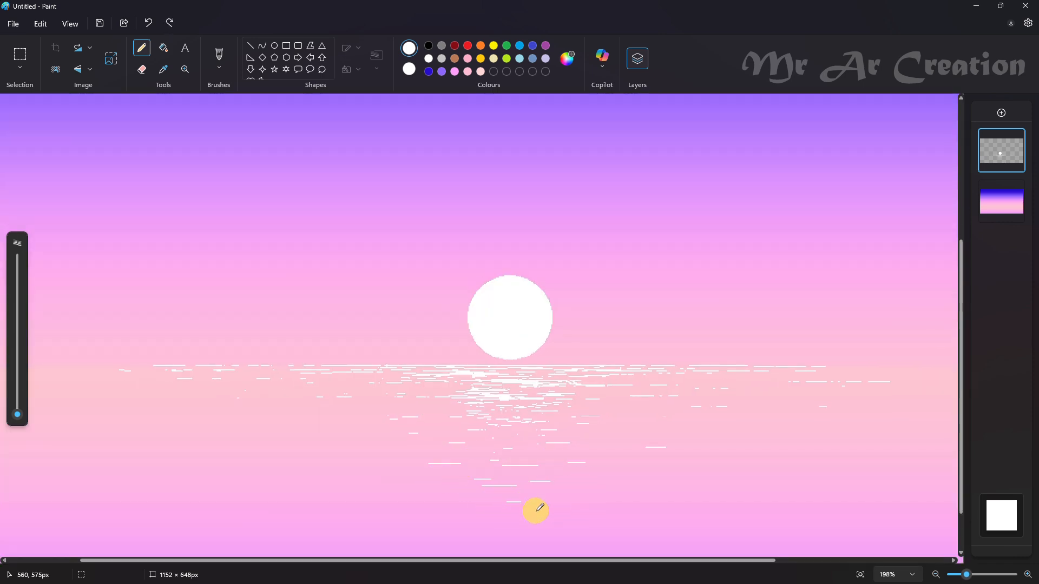
Step: Erase parts of the lowest reflection strokes below the sun to leave short scattered ripples
scroll(644, 481, down, 3)
key(e)
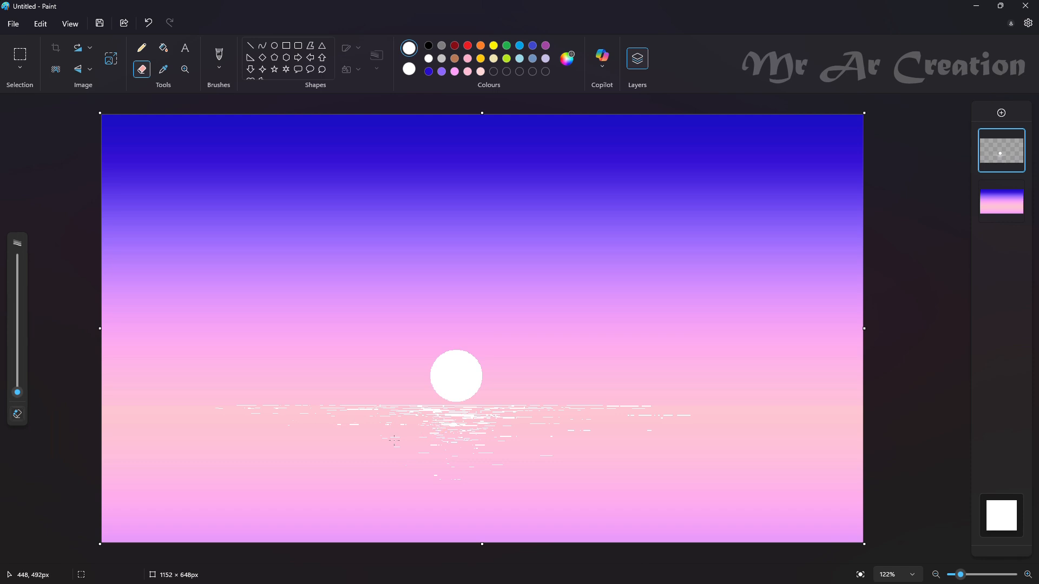
Step: Choose a soft cloud brush and sample a light purple from the left part of the sky as its colour
click(164, 69)
click(171, 238)
click(218, 68)
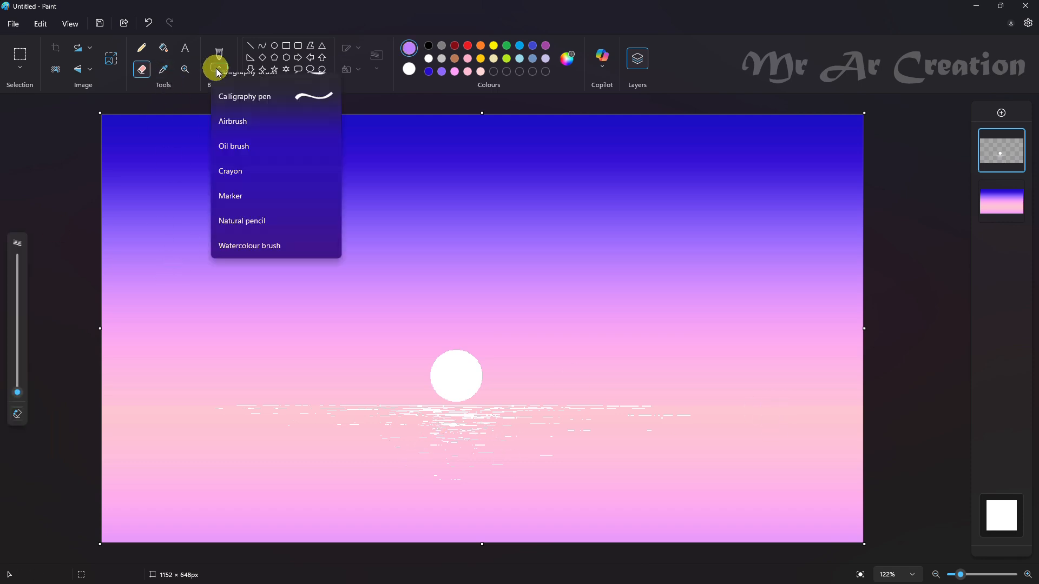
click(234, 236)
click(165, 72)
click(164, 263)
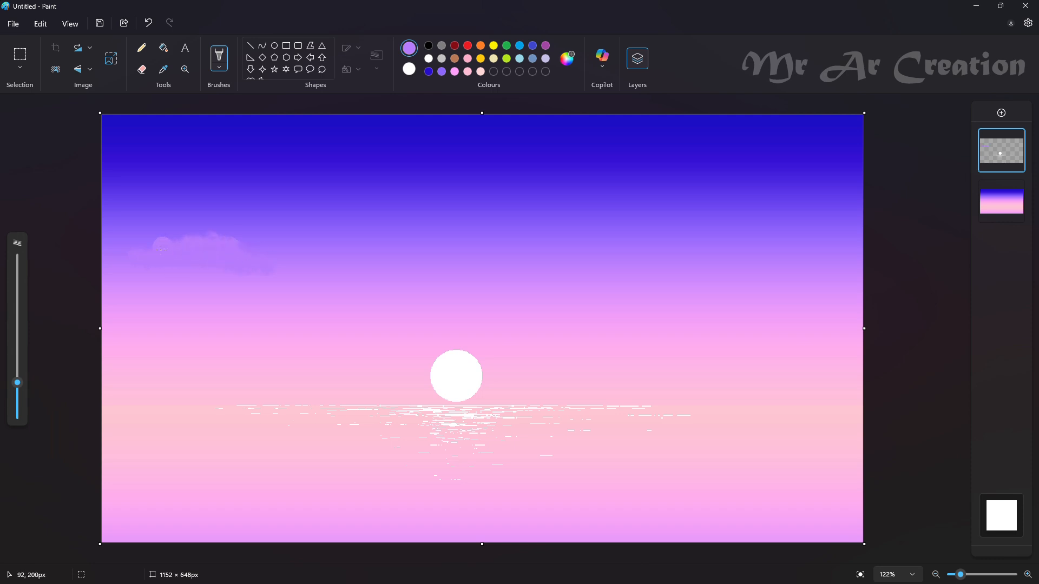
Step: Undo the trial cloud strokes in the left part of the sky and reduce the brush size
key(ctrl+z)
key(ctrl+z)
key(ctrl+z)
key(ctrl+z)
scroll(17, 402, up, 3)
mouse_move(18, 383)
mouse_down()
mouse_move(18, 415)
mouse_move(18, 403)
mouse_up()
scroll(108, 319, up, 2)
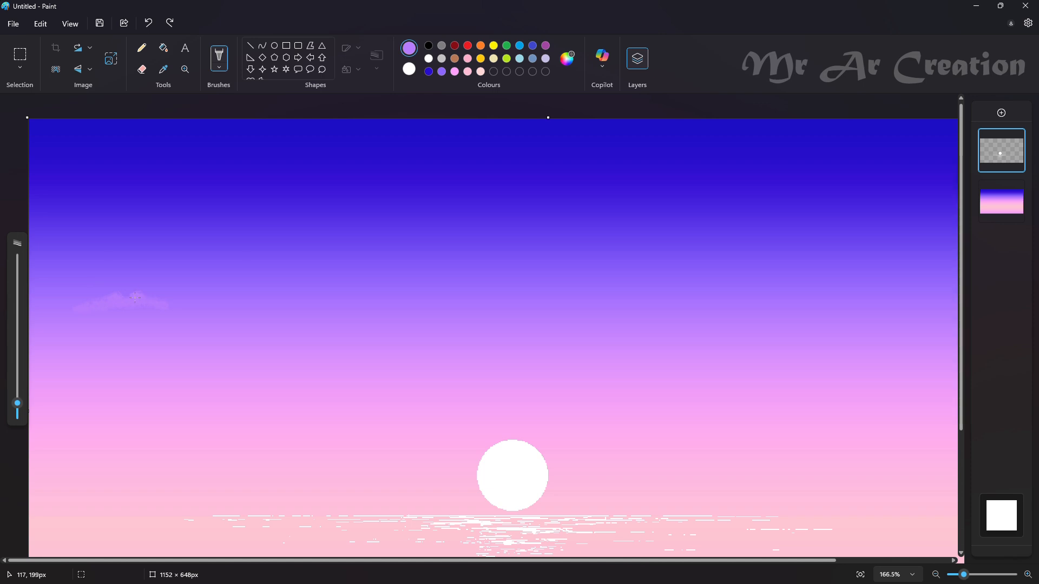
key(ctrl+z)
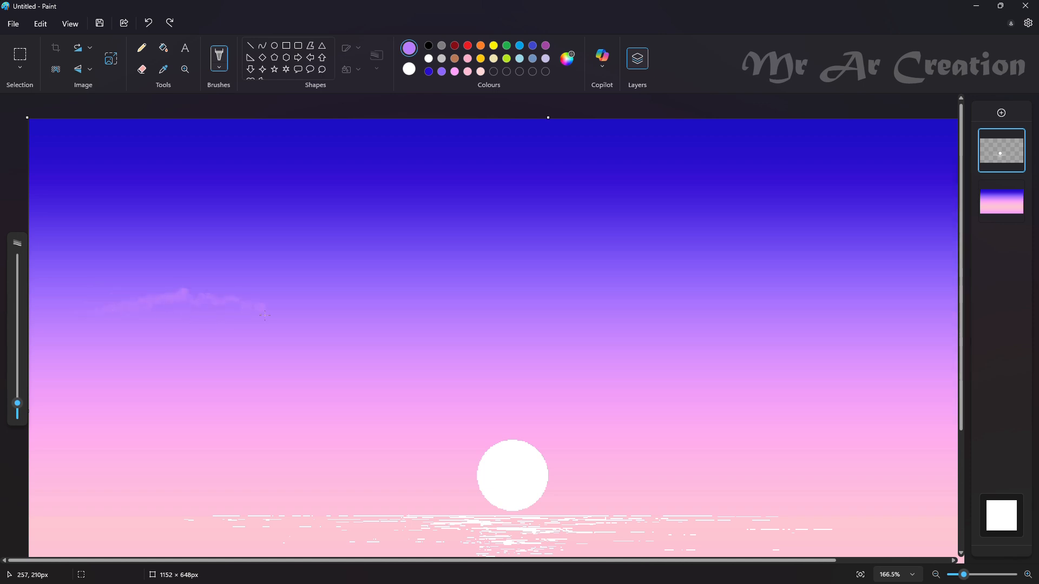
Step: Select the thin purple cloud painted in the left part of the sky and shift it slightly down and right
click(22, 55)
drag(31, 226, 312, 323)
drag(198, 269, 204, 276)
click(480, 246)
scroll(480, 246, down, 3)
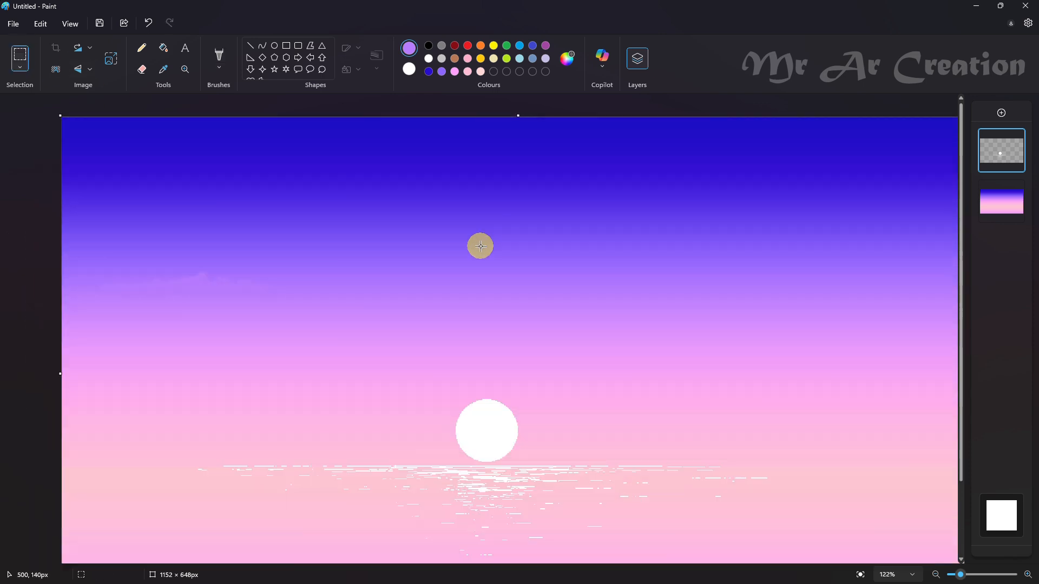
Step: Paint soft lilac clouds left and right of the sky's centre with a sampled colour, and nudge the right one slightly up
click(220, 58)
click(169, 76)
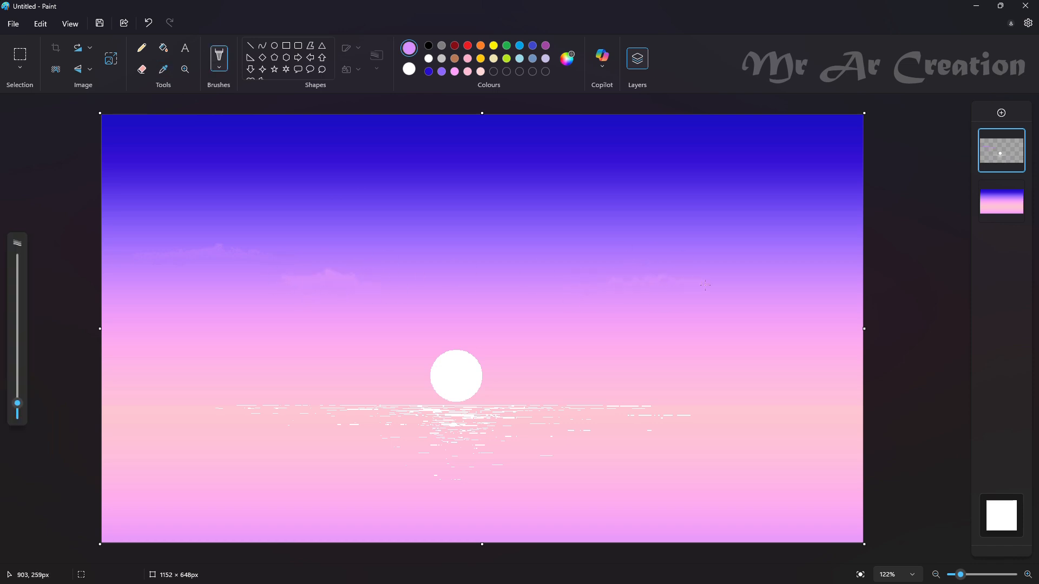
click(21, 56)
drag(506, 225, 788, 320)
drag(719, 297, 714, 291)
click(460, 216)
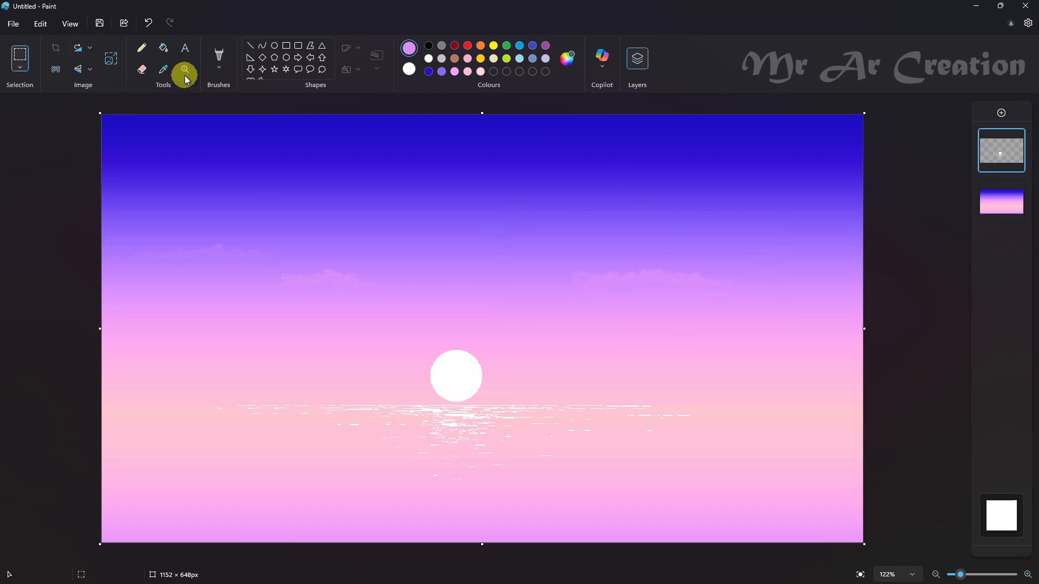
Step: Paint a pinkish-violet cloud near the sky's right edge, a little lower than the neighbouring lilac cloud
click(219, 57)
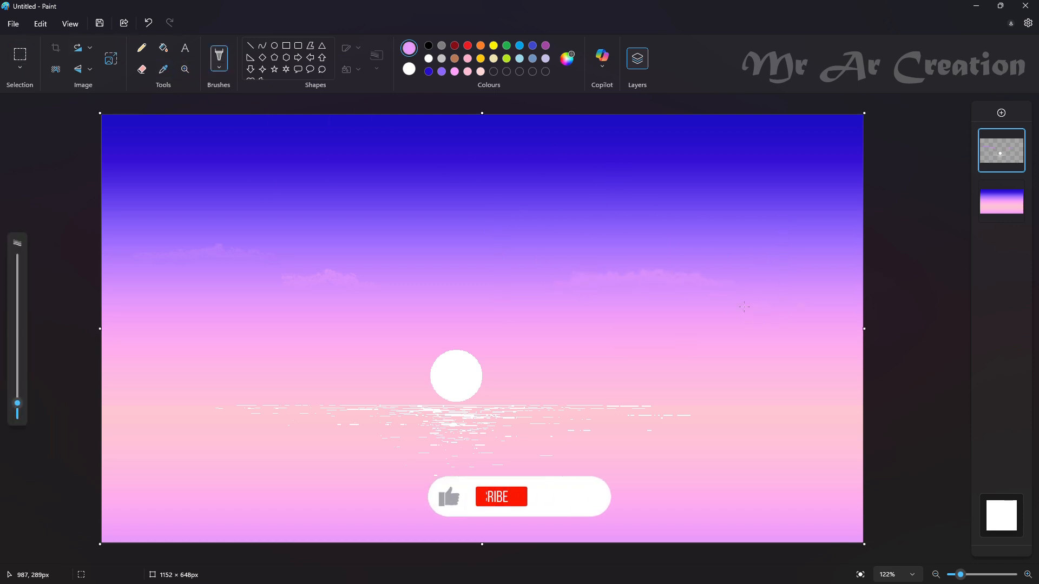
drag(783, 291, 797, 303)
key(ctrl+z)
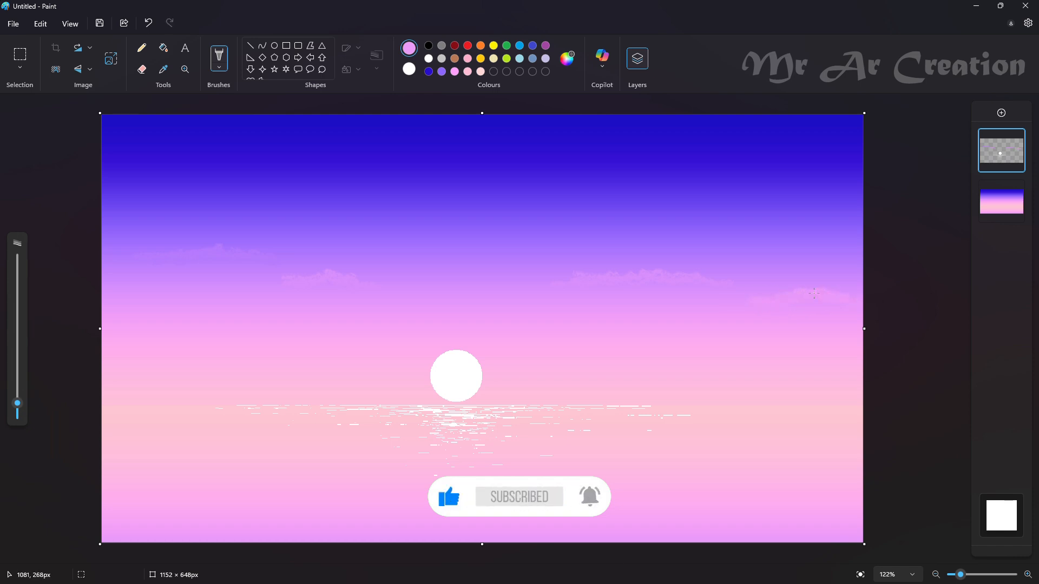
Step: Shift the right-edge cloud slightly up and brush a row of faint pink clouds across the sky just above the sun
click(20, 55)
drag(708, 291, 931, 347)
mouse_move(862, 277)
mouse_down()
mouse_move(847, 310)
mouse_move(733, 330)
mouse_move(739, 324)
mouse_up()
mouse_move(834, 304)
mouse_down()
mouse_move(837, 319)
mouse_move(838, 299)
mouse_up()
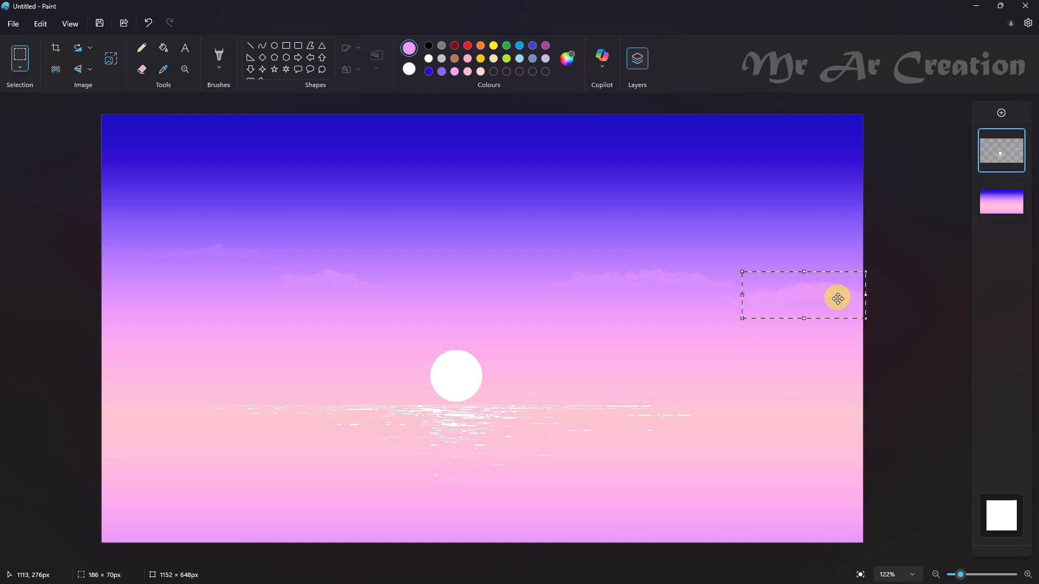
click(220, 57)
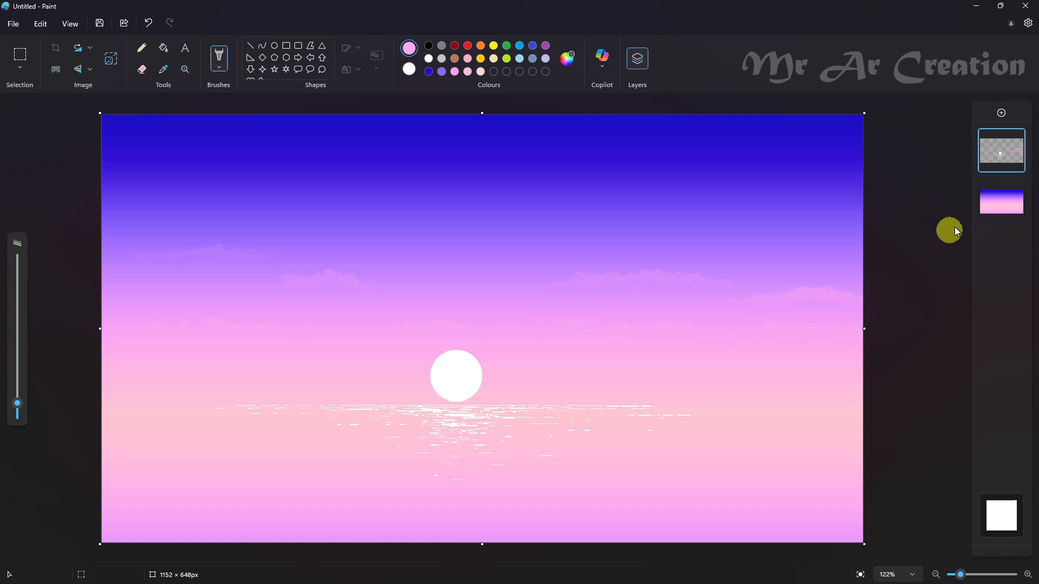
Step: Pencil a solid black hill silhouette along the canvas bottom, rising from left of centre to the right edge
click(142, 47)
click(428, 46)
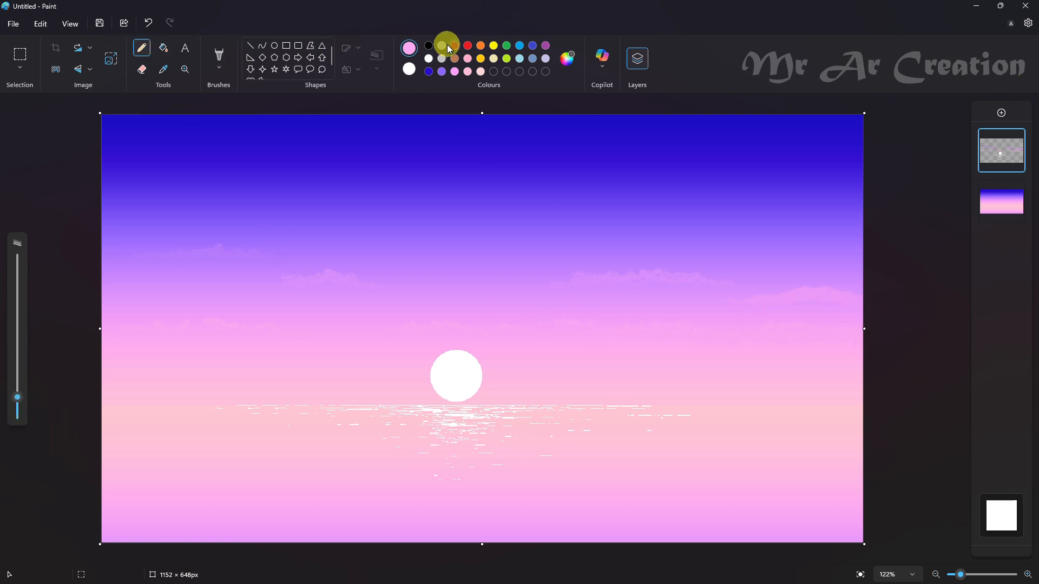
drag(684, 521, 600, 542)
drag(864, 501, 611, 540)
mouse_move(863, 490)
mouse_down()
mouse_move(619, 523)
mouse_move(578, 543)
mouse_up()
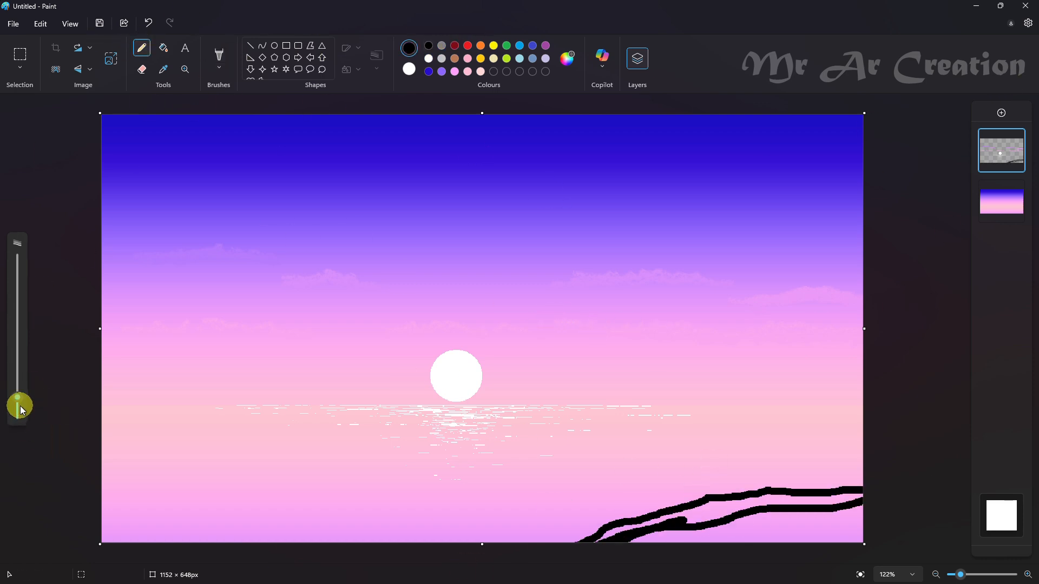
drag(17, 398, 17, 383)
click(22, 351)
mouse_move(753, 533)
mouse_down()
mouse_move(869, 498)
mouse_move(573, 550)
mouse_move(874, 509)
mouse_move(614, 530)
mouse_move(431, 566)
mouse_move(657, 538)
mouse_move(392, 551)
mouse_up()
Step: Add a new layer and draw a thick black tree trunk on the hill that forks into two limbs
drag(17, 346, 17, 400)
click(1001, 113)
click(20, 406)
mouse_move(674, 341)
mouse_down()
mouse_move(712, 373)
mouse_move(741, 433)
mouse_up()
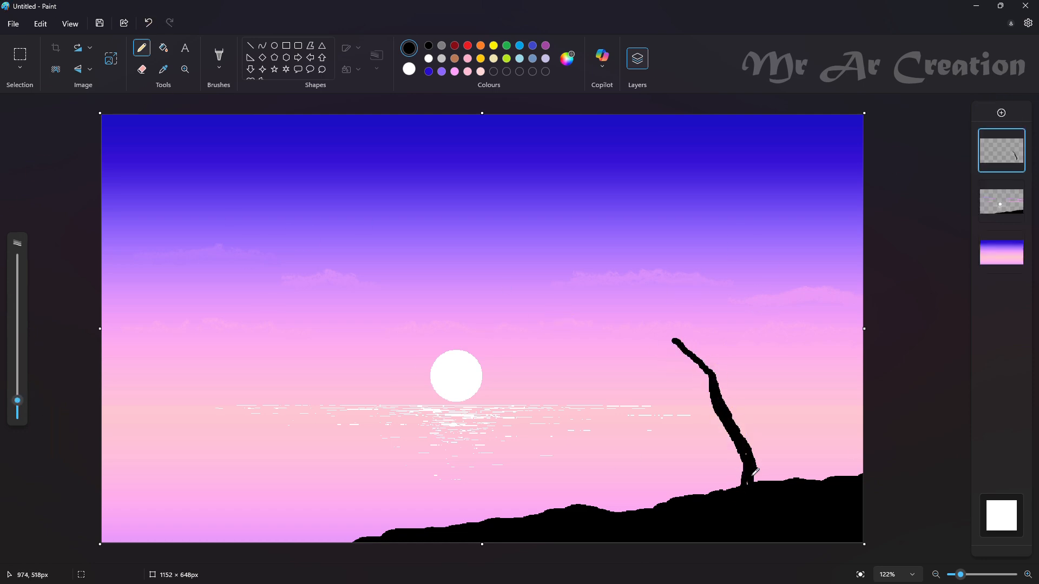
key(ctrl+z)
drag(716, 379, 731, 297)
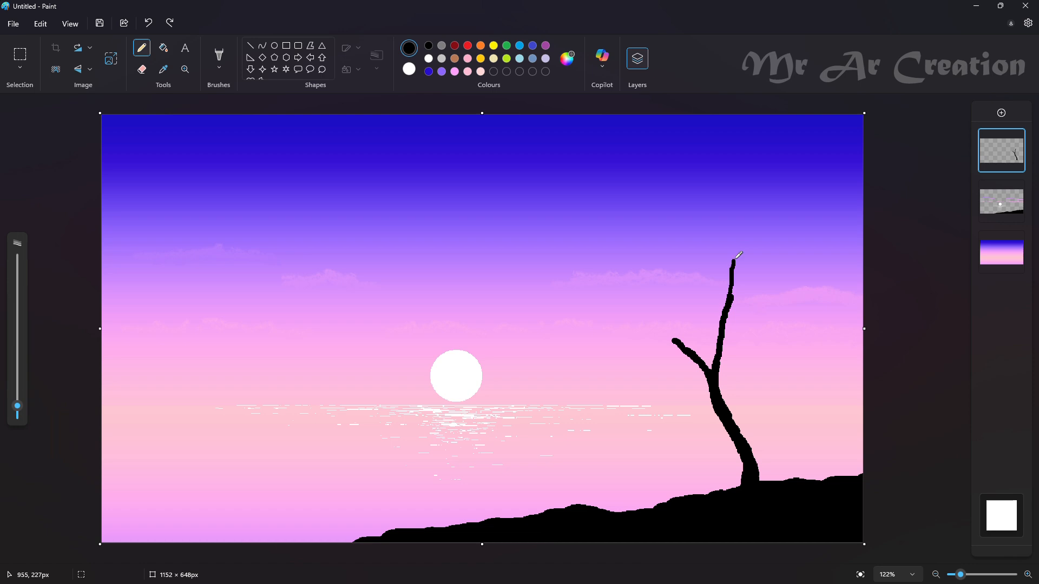
Step: Extend the tree's right limb upward with a thinner tapering stroke, redoing the stroke until it curves toward the upper right
key(ctrl+z)
drag(729, 302, 745, 239)
key(ctrl+z)
scroll(752, 285, up, 3)
drag(790, 258, 751, 344)
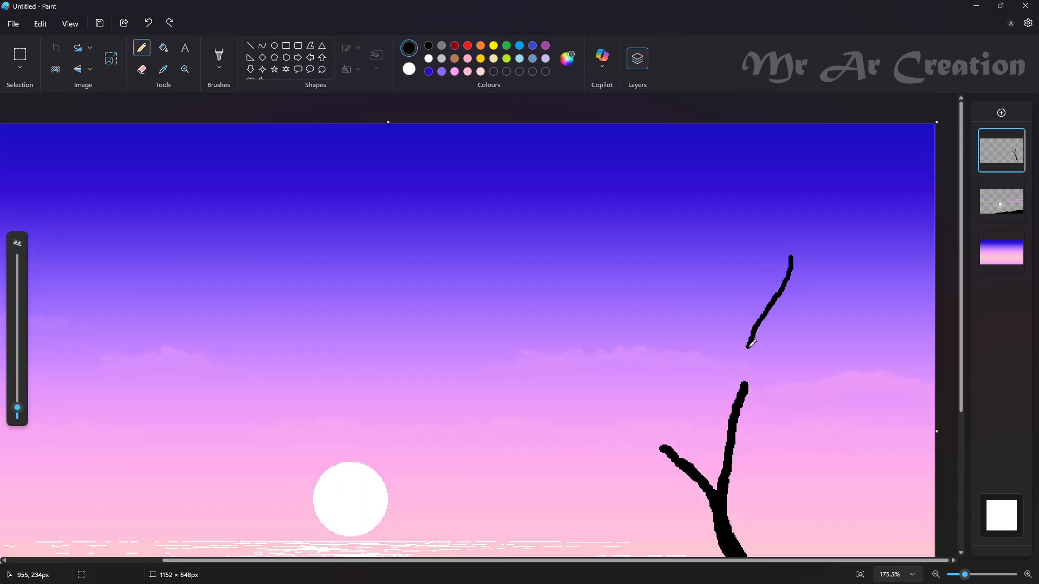
key(ctrl+z)
drag(793, 251, 742, 394)
Step: Extend the tree's left limb outward with a thin branch and add one upright offshoot to it
mouse_move(526, 404)
mouse_down()
mouse_move(652, 438)
mouse_move(578, 445)
mouse_up()
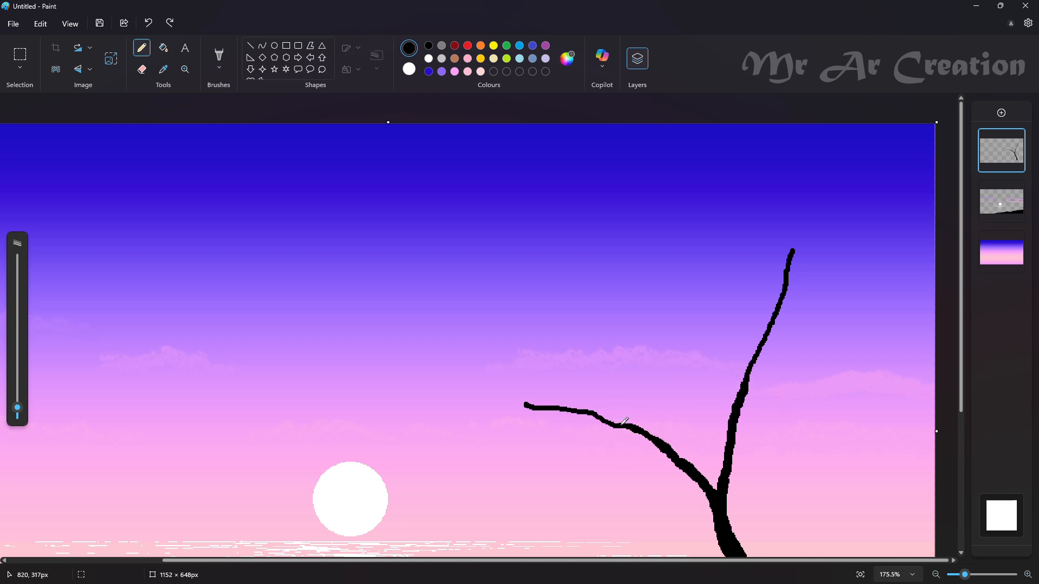
drag(626, 348, 648, 427)
scroll(656, 435, down, 3)
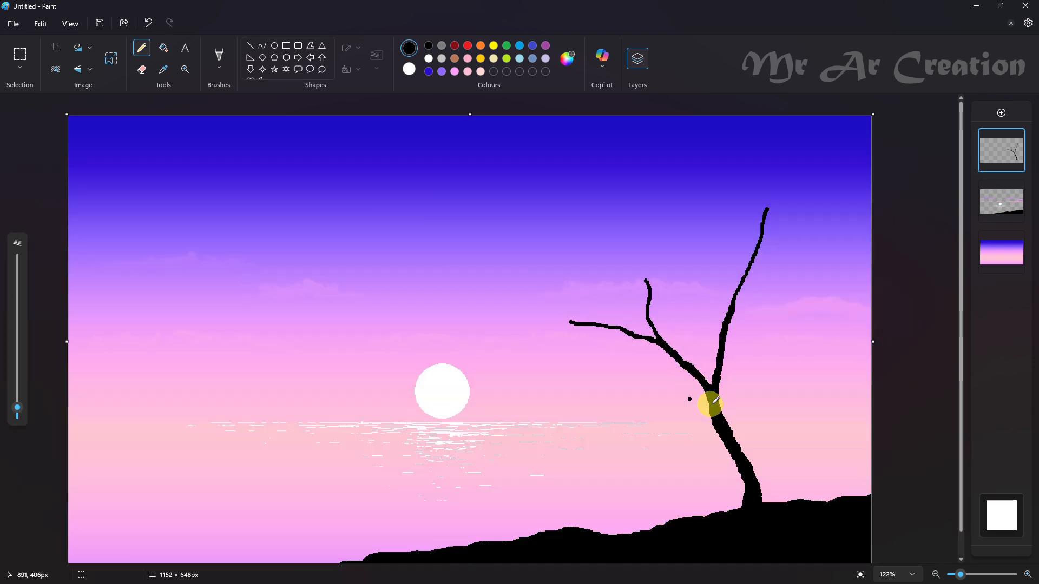
scroll(708, 401, up, 1)
key(ctrl+z)
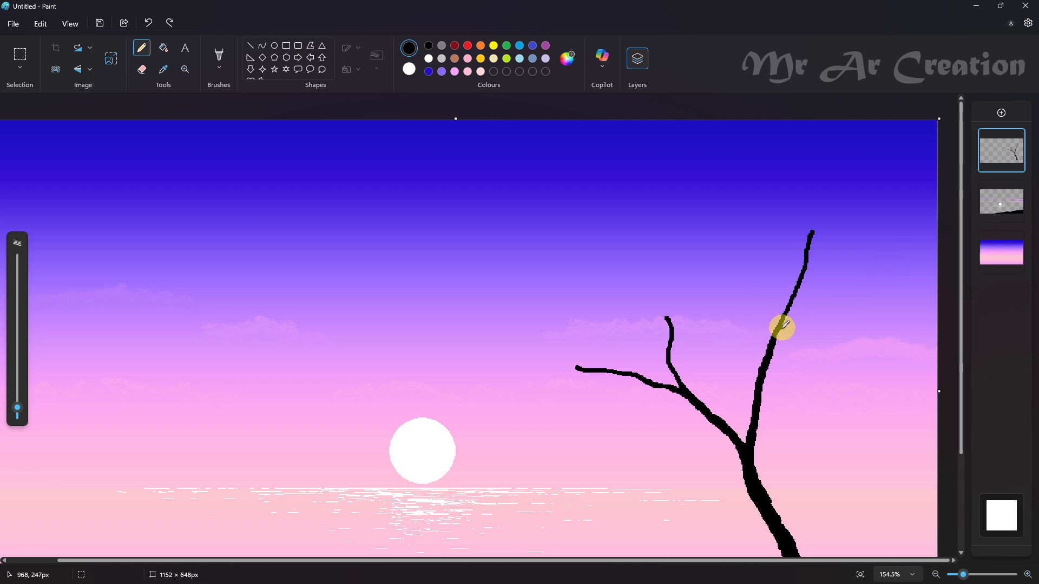
Step: Draw a side branch rising to the right from the middle of the right limb and thicken its joint
drag(840, 297, 762, 359)
key(ctrl+z)
drag(769, 352, 842, 301)
drag(766, 351, 788, 313)
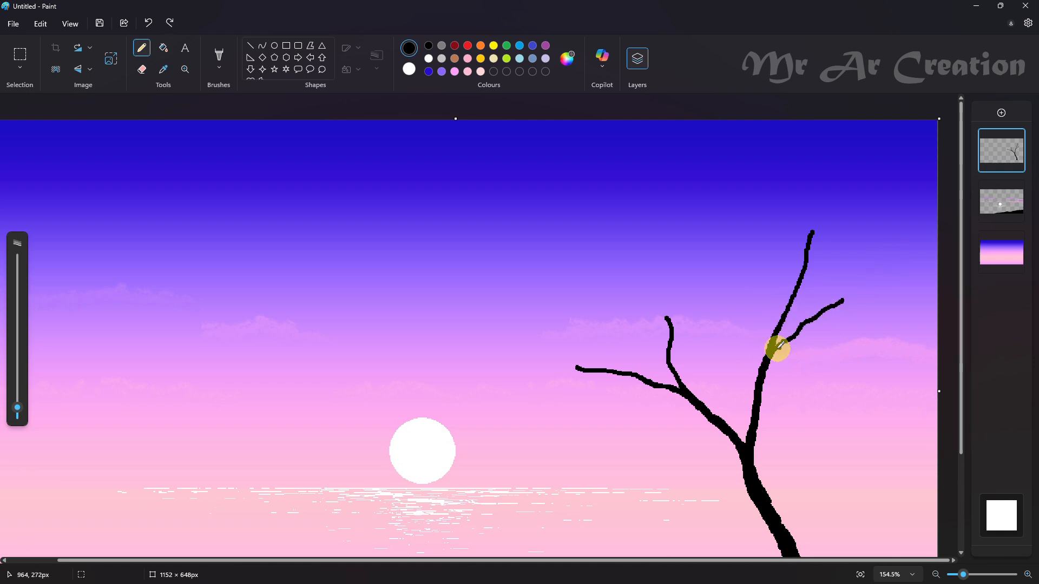
Step: Reduce the pencil size and draw three thin twigs branching from the left limb's upright offshoot
scroll(801, 325, down, 2)
scroll(801, 325, up, 2)
drag(19, 411, 23, 419)
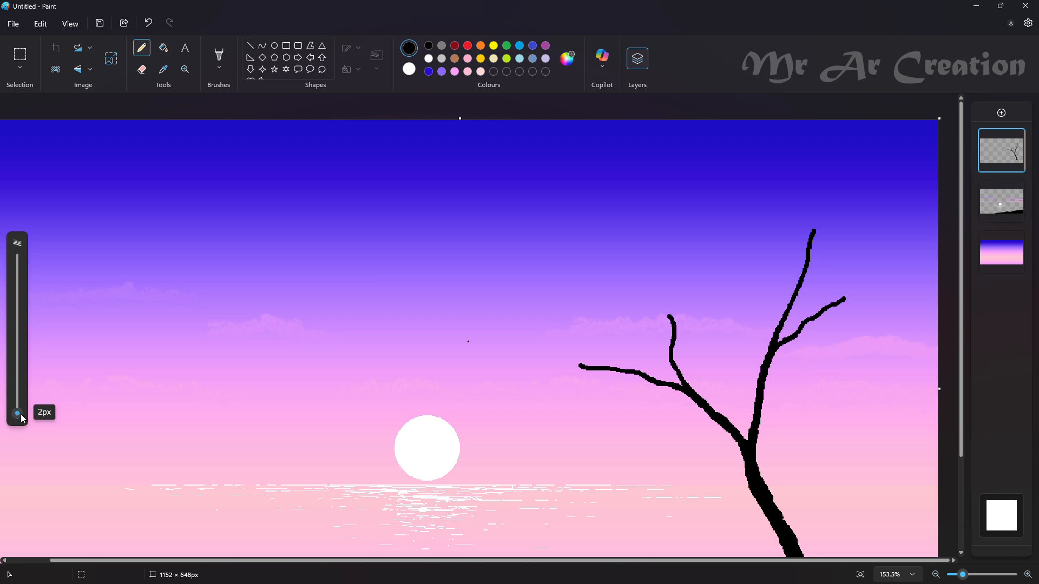
mouse_move(634, 212)
mouse_down()
mouse_move(673, 324)
mouse_move(694, 259)
mouse_move(670, 351)
mouse_up()
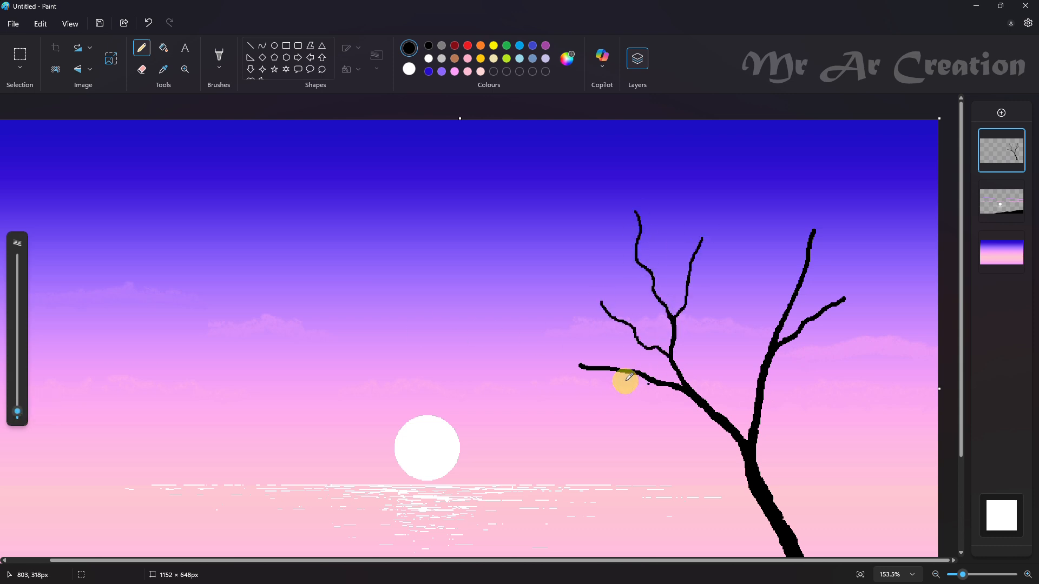
Step: Fork the left branch's tip into two thin twigs and add short twigs below and above the branch
drag(582, 367, 493, 284)
drag(591, 367, 506, 333)
key(ctrl+z)
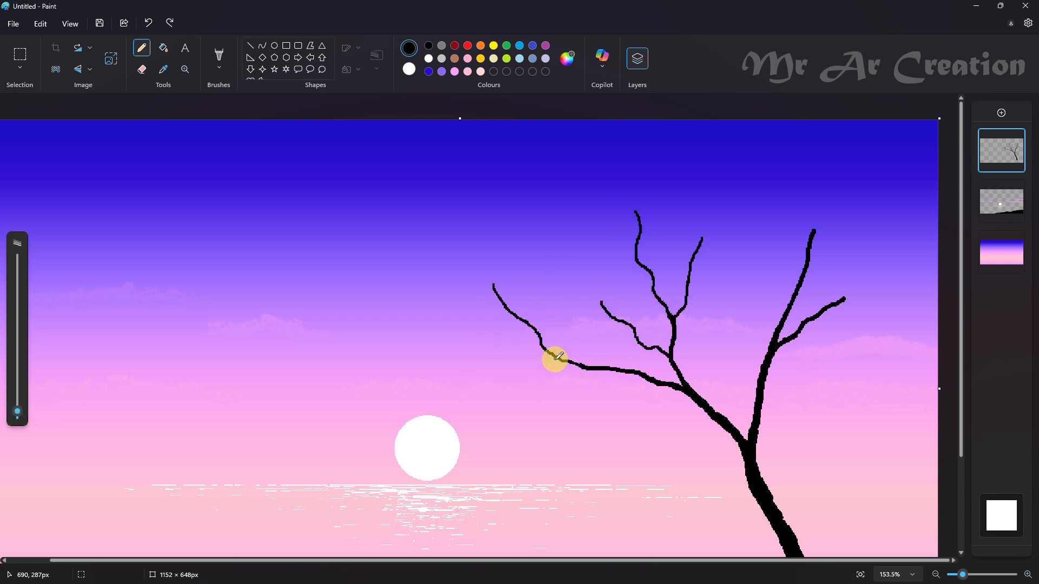
drag(562, 361, 461, 333)
drag(619, 371, 511, 383)
key(ctrl+z)
drag(657, 385, 594, 386)
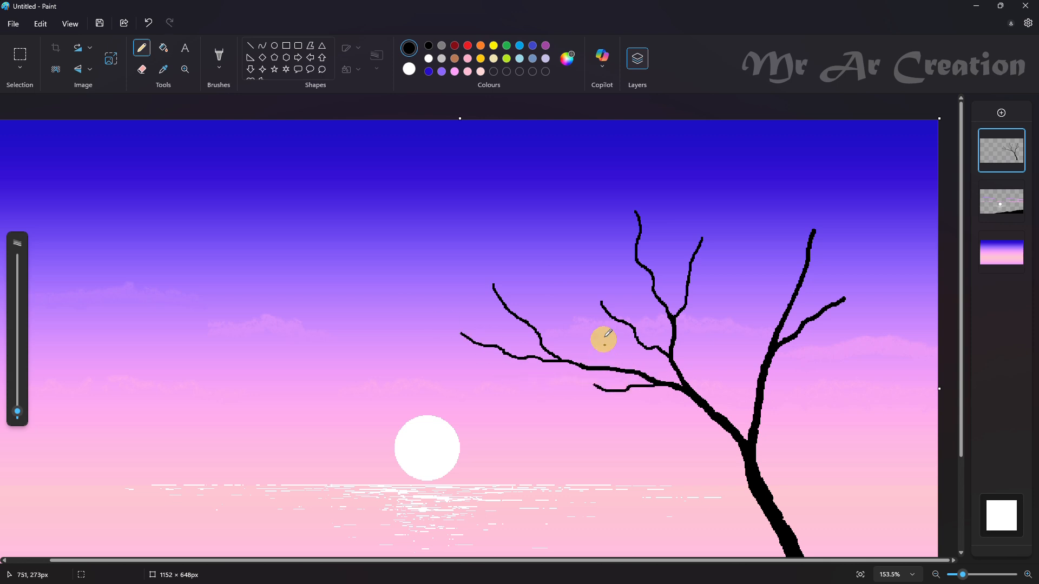
drag(611, 282, 633, 370)
Step: Draw thin twigs off the right limb and its side branch, extending their tips toward the upper right
drag(764, 215, 772, 309)
drag(848, 298, 900, 242)
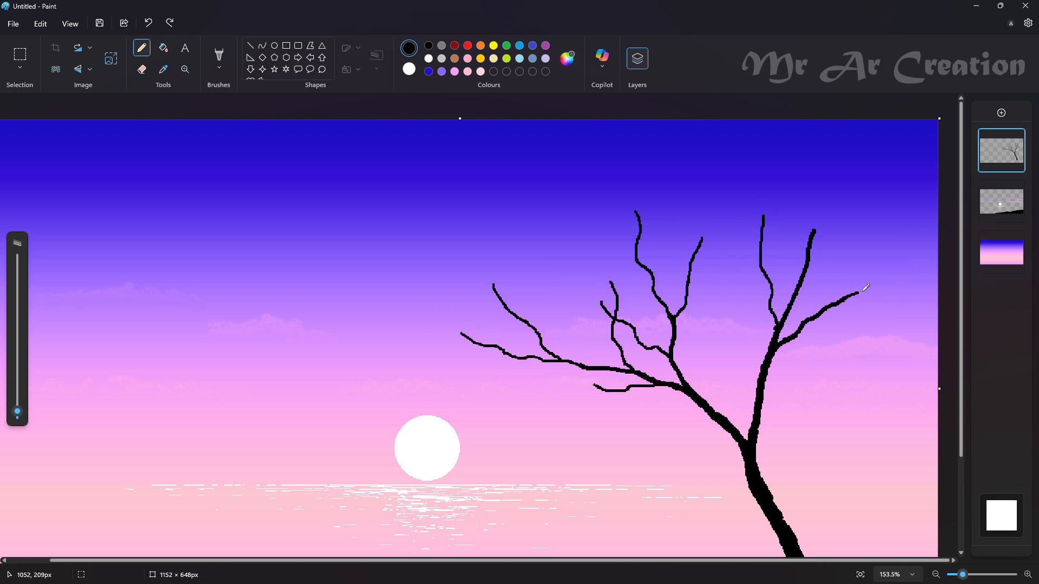
drag(814, 321, 871, 327)
mouse_move(810, 266)
mouse_down()
mouse_move(875, 195)
mouse_move(809, 270)
mouse_up()
key(ctrl+z)
key(ctrl+z)
drag(809, 256, 847, 209)
scroll(643, 309, down, 2)
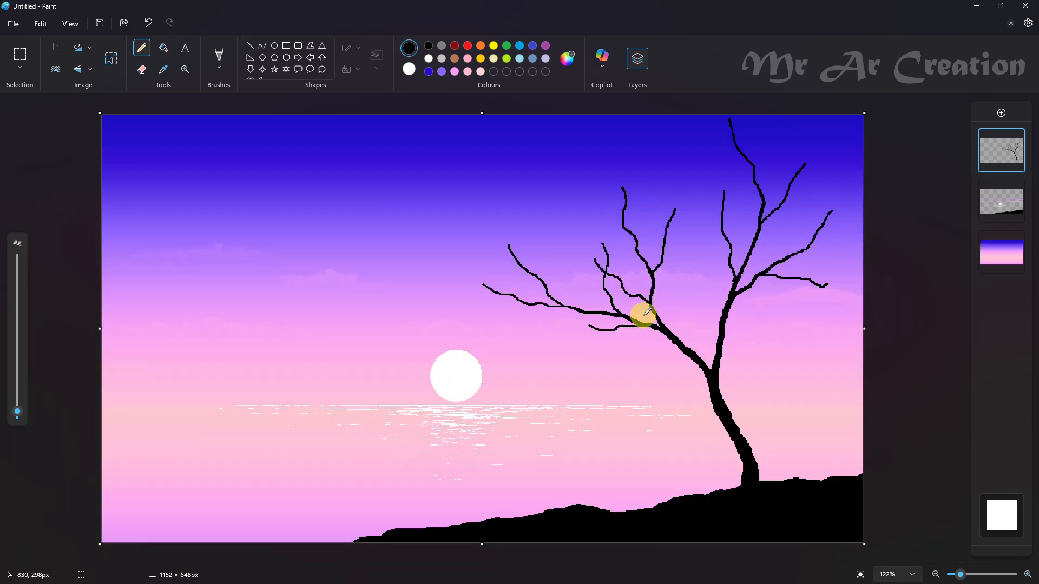
scroll(471, 348, up, 2)
drag(584, 132, 607, 165)
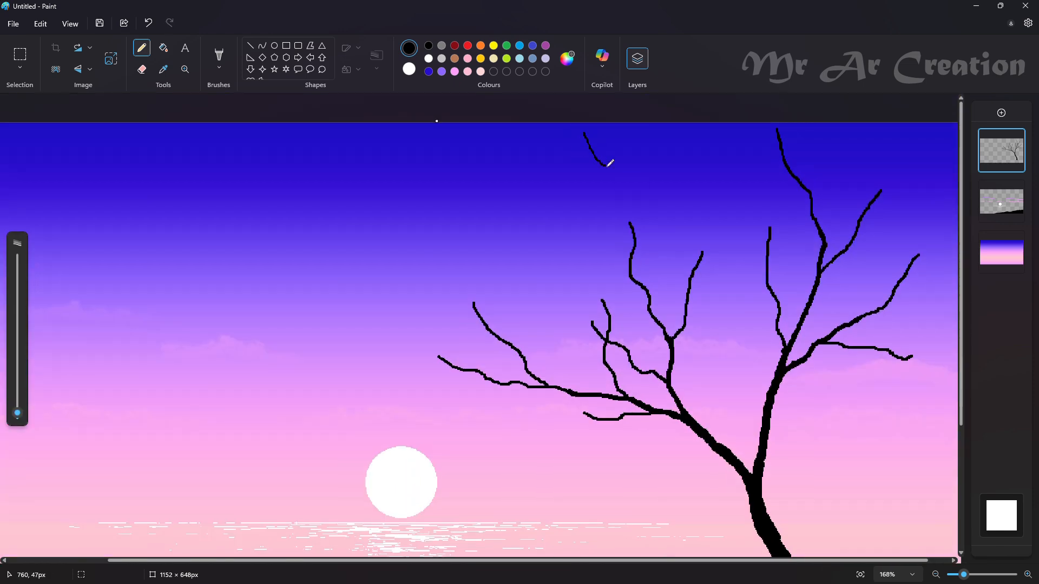
drag(633, 231, 633, 234)
key(ctrl+z)
mouse_move(604, 137)
mouse_down()
mouse_move(633, 234)
mouse_move(667, 182)
mouse_up()
key(ctrl+z)
key(ctrl+z)
Step: Pencil finer forked twigs onto the tips and sides of the left limb's upright offshoot
mouse_move(588, 155)
mouse_down()
mouse_move(632, 223)
mouse_move(671, 170)
mouse_up()
drag(551, 204, 630, 277)
drag(700, 263, 741, 207)
drag(652, 295, 680, 214)
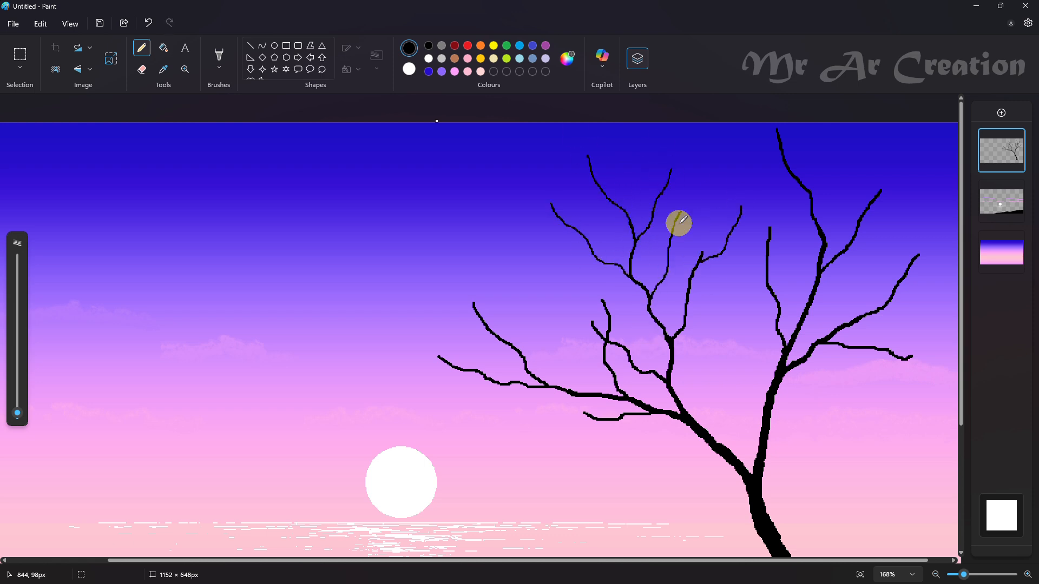
drag(667, 270, 690, 249)
Step: Fill the middle of the left crown with fine forked twigs, and add one rising from the outer left branch
mouse_move(533, 244)
mouse_down()
mouse_move(547, 285)
mouse_move(602, 200)
mouse_up()
drag(597, 260, 614, 258)
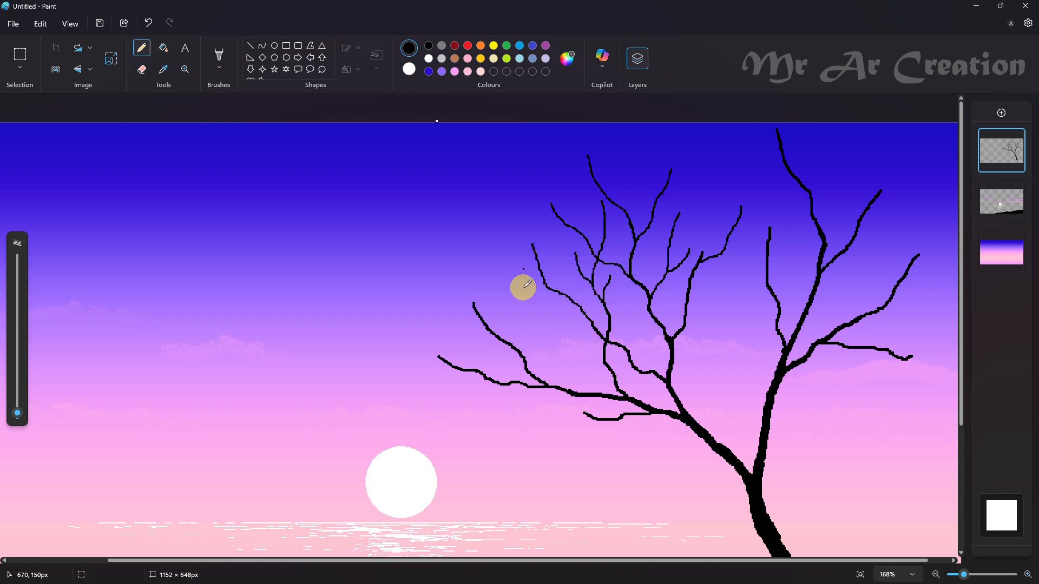
drag(503, 270, 523, 354)
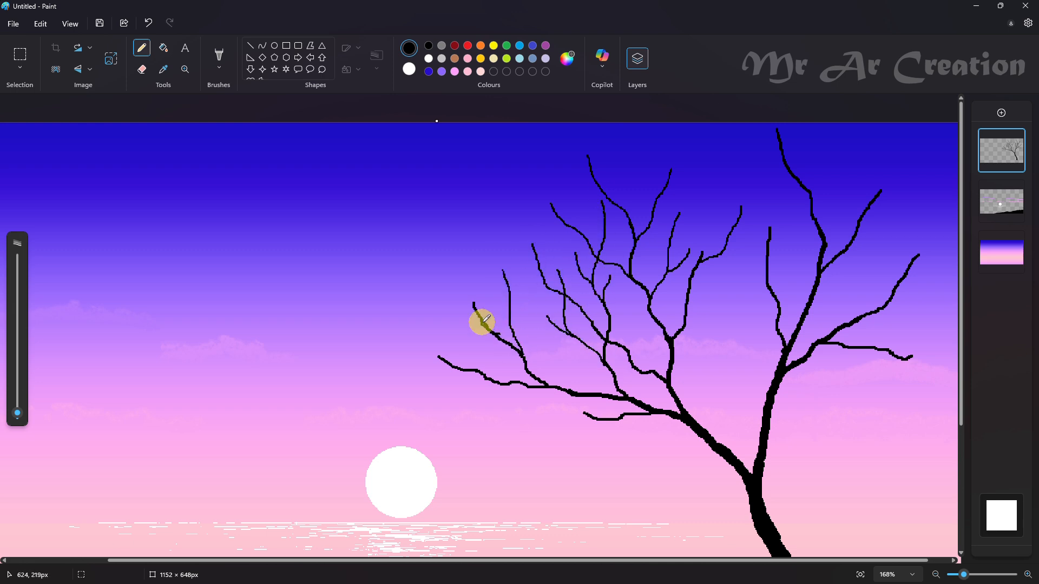
key(ctrl+z)
Step: Extend the outermost left branches with fine forked twigs reaching upward and outward
drag(477, 228, 474, 303)
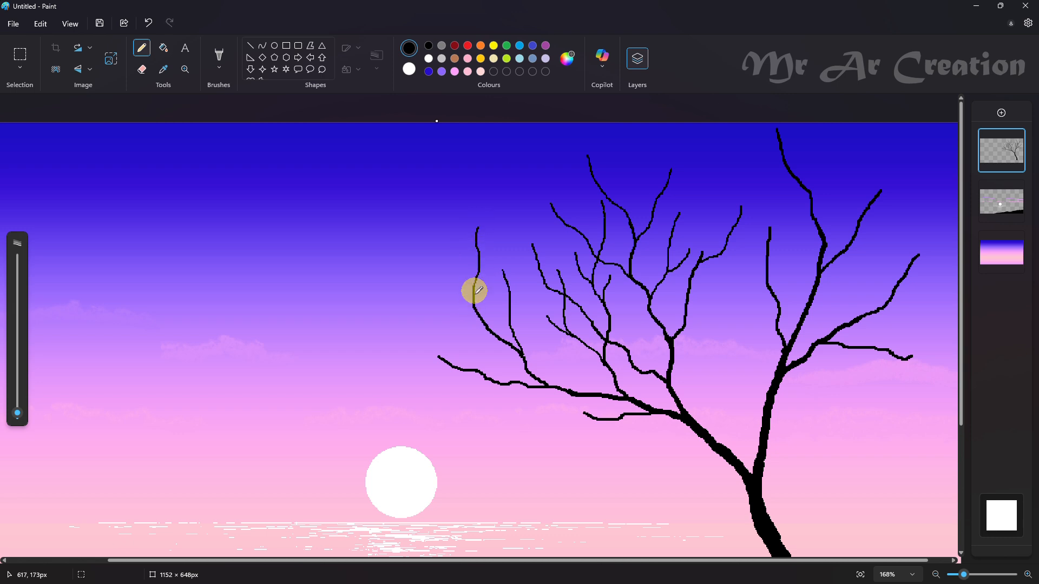
drag(503, 238, 477, 273)
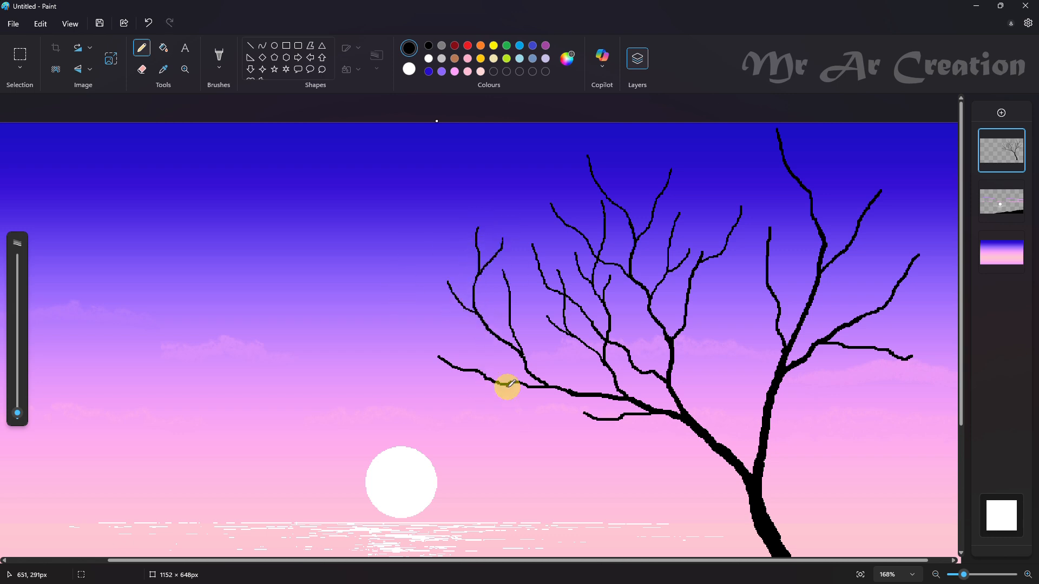
drag(509, 385, 460, 398)
mouse_move(463, 293)
mouse_down()
mouse_move(468, 327)
mouse_move(401, 287)
mouse_up()
drag(451, 368, 417, 375)
drag(431, 369, 414, 359)
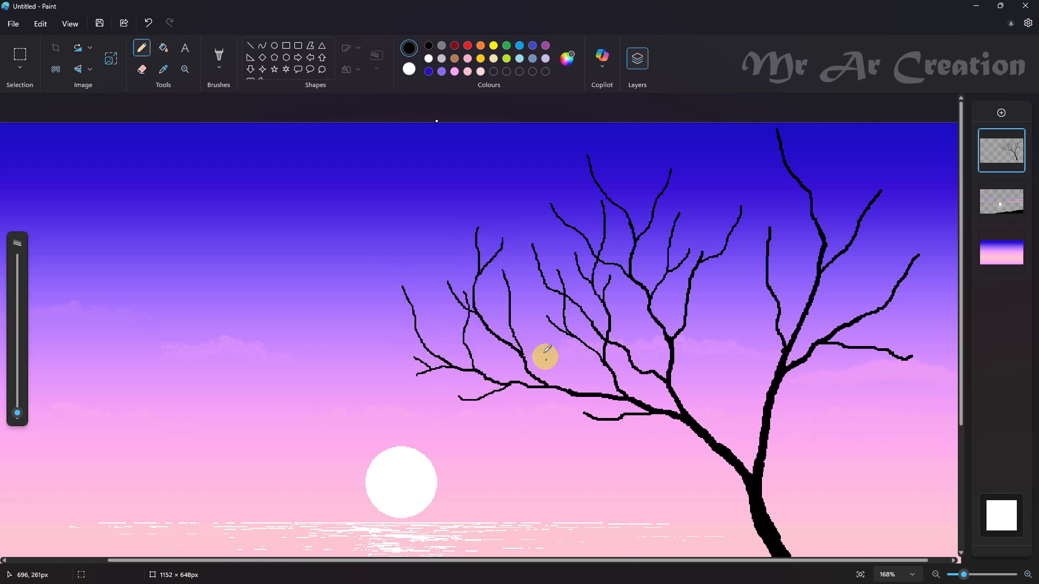
Step: Add short fine twigs around the lower left branch, including a forked one hanging beneath it
drag(552, 359, 584, 413)
mouse_move(587, 418)
mouse_down()
mouse_move(524, 414)
mouse_move(526, 451)
mouse_up()
click(861, 575)
drag(528, 388, 566, 386)
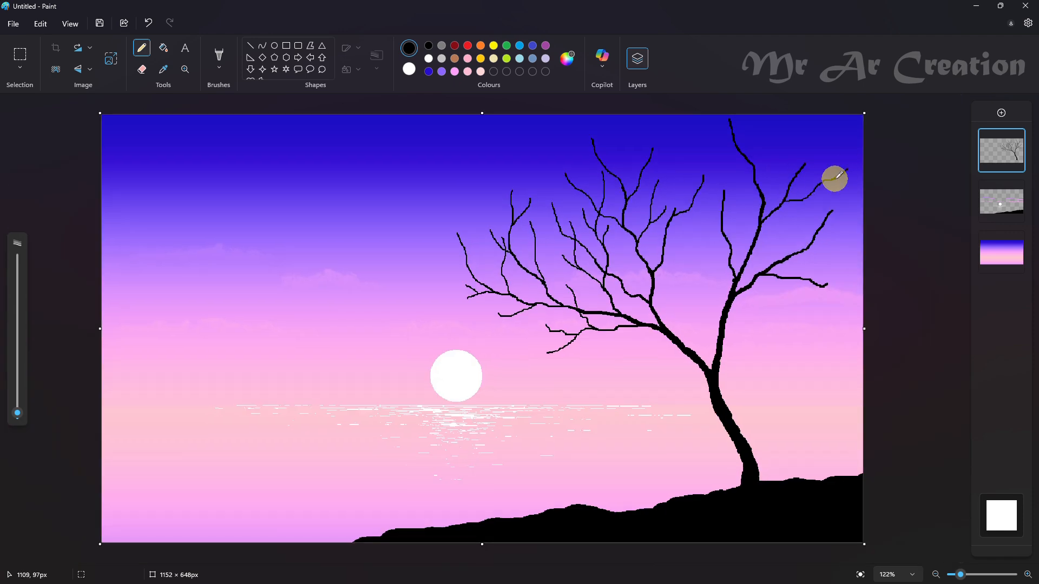
Step: Extend the right limb's outer branches with fine twigs reaching the canvas's right edge, including an upward fork on the lowest branch
key(ctrl+z)
drag(835, 207, 864, 187)
drag(823, 285, 865, 237)
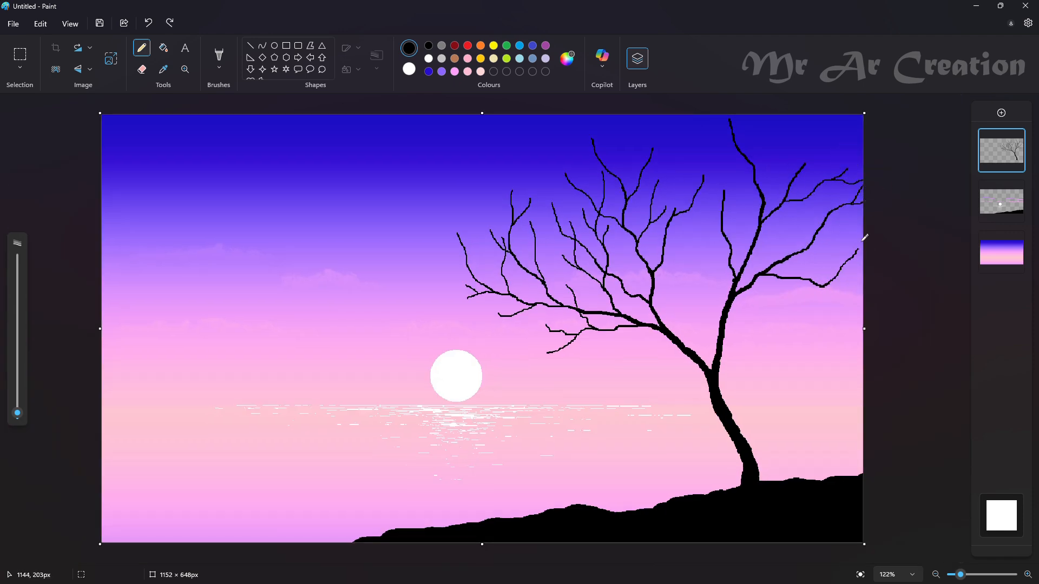
key(ctrl+z)
drag(801, 277, 842, 247)
Step: Pencil fine forked twigs onto the right limb's upper branches and inner offshoot, carrying the tips up to the canvas's top edge
scroll(840, 236, up, 2)
drag(763, 224, 810, 156)
drag(732, 180, 754, 251)
key(ctrl+z)
drag(803, 194, 852, 171)
drag(780, 159, 765, 121)
drag(863, 184, 919, 120)
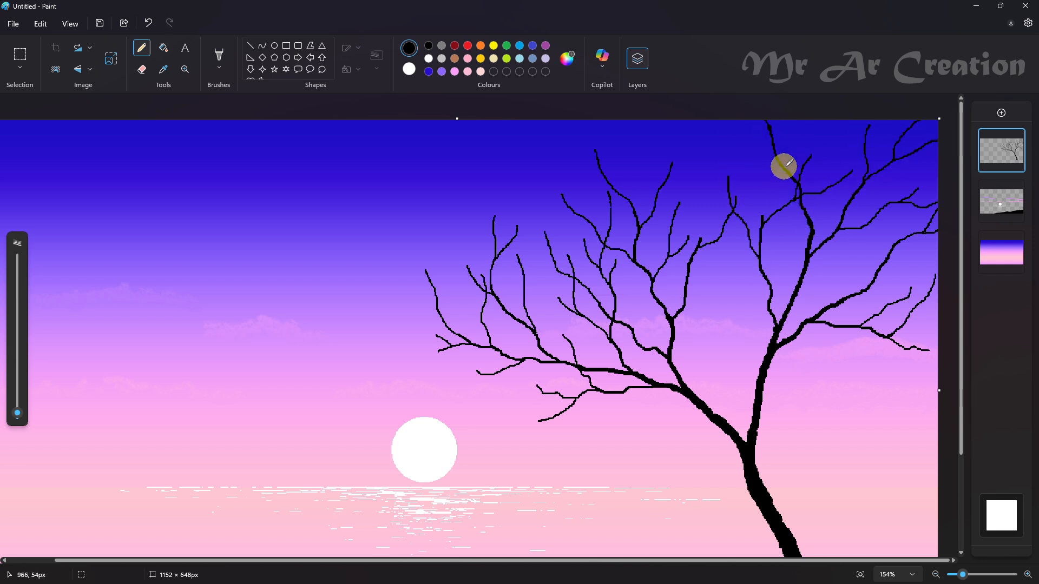
drag(731, 121, 774, 158)
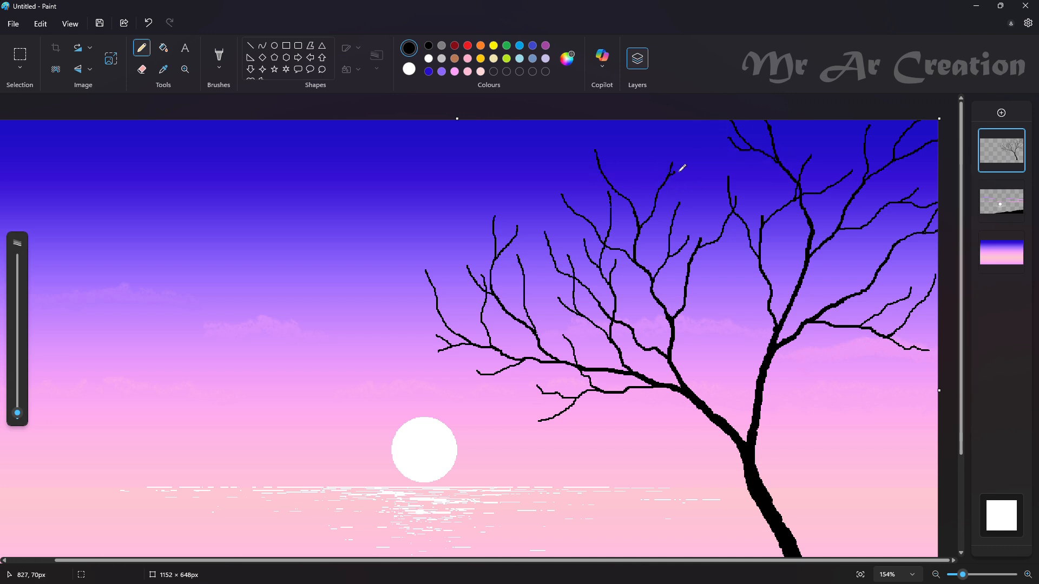
Step: Extend the uppermost branches of the left limb with forked twigs spreading toward the top edge and outward to the left
drag(676, 166, 713, 131)
mouse_move(632, 129)
mouse_down()
mouse_move(633, 184)
mouse_move(558, 124)
mouse_up()
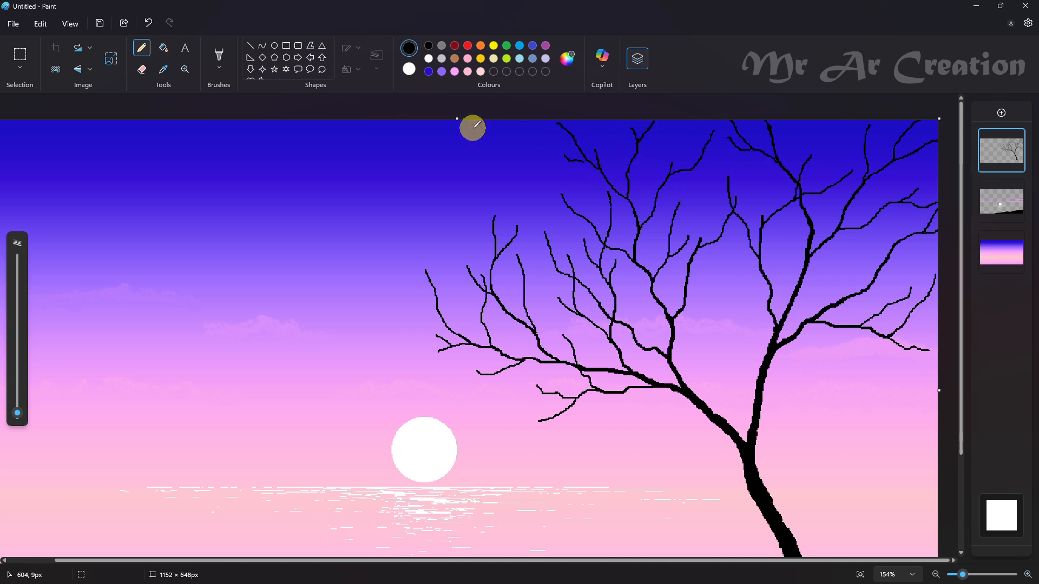
key(ctrl+z)
mouse_move(518, 183)
mouse_down()
mouse_move(579, 208)
mouse_move(594, 180)
mouse_up()
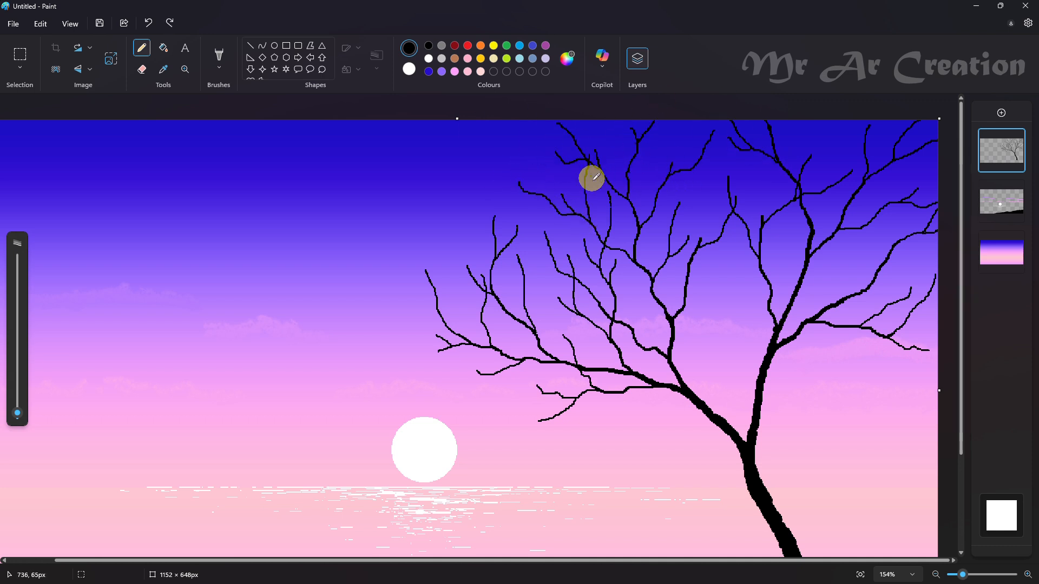
Step: Fill the upper left side of the crown with fine forked twigs on the outer upright branches
scroll(538, 173, down, 3)
scroll(538, 174, up, 1)
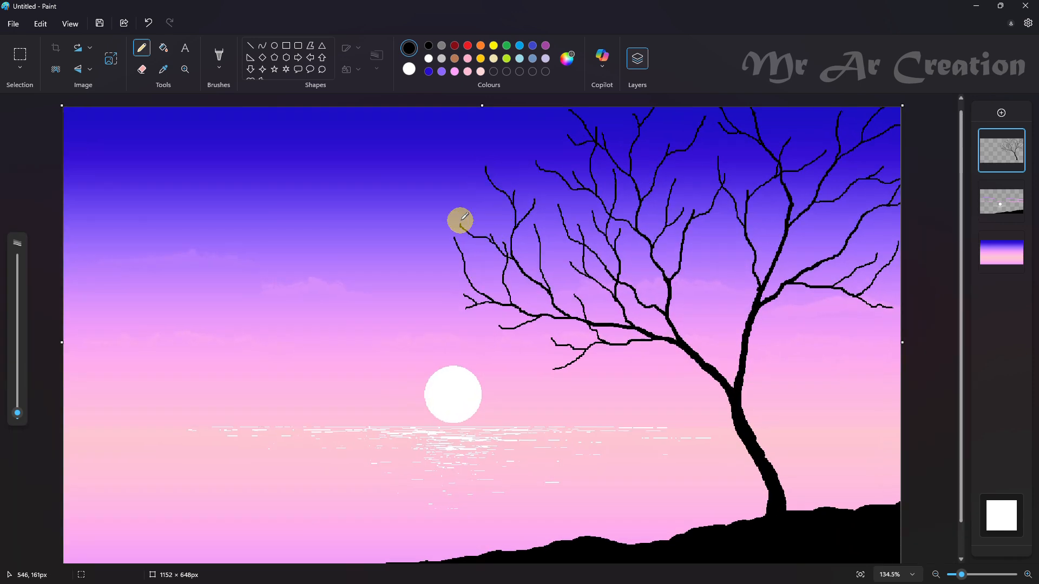
key(ctrl+z)
drag(501, 172, 493, 237)
drag(473, 199, 487, 217)
scroll(487, 216, down, 1)
mouse_move(564, 223)
mouse_down()
mouse_move(536, 234)
mouse_move(546, 198)
mouse_up()
key(ctrl+z)
key(ctrl+z)
drag(535, 234, 545, 200)
drag(546, 208, 558, 196)
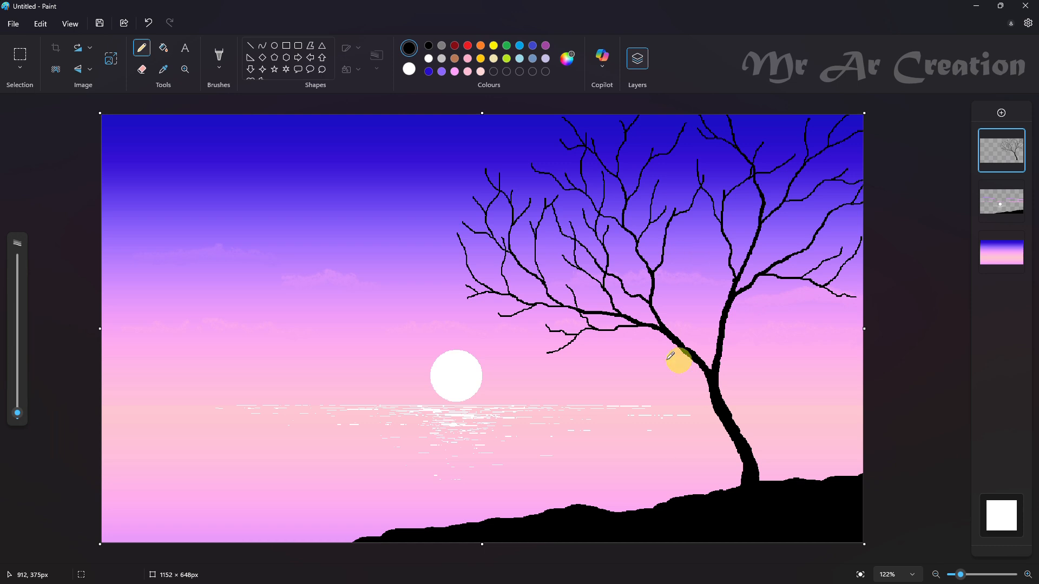
Step: Thicken the trunk and lower left limb with a slightly larger pencil, and grow a thin forked shoot from the trunk's right side
click(17, 411)
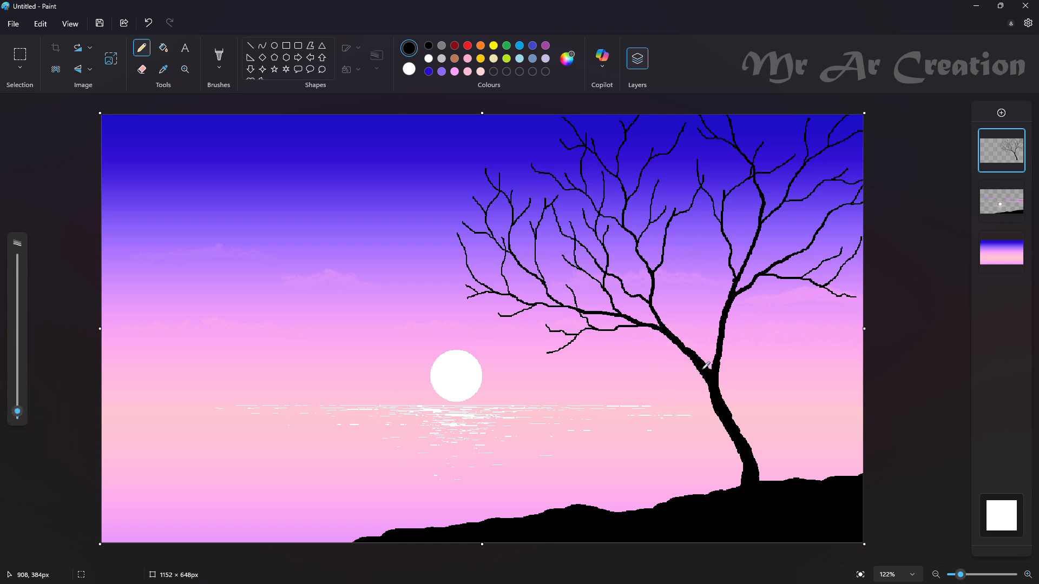
drag(716, 397, 750, 453)
drag(17, 412, 40, 428)
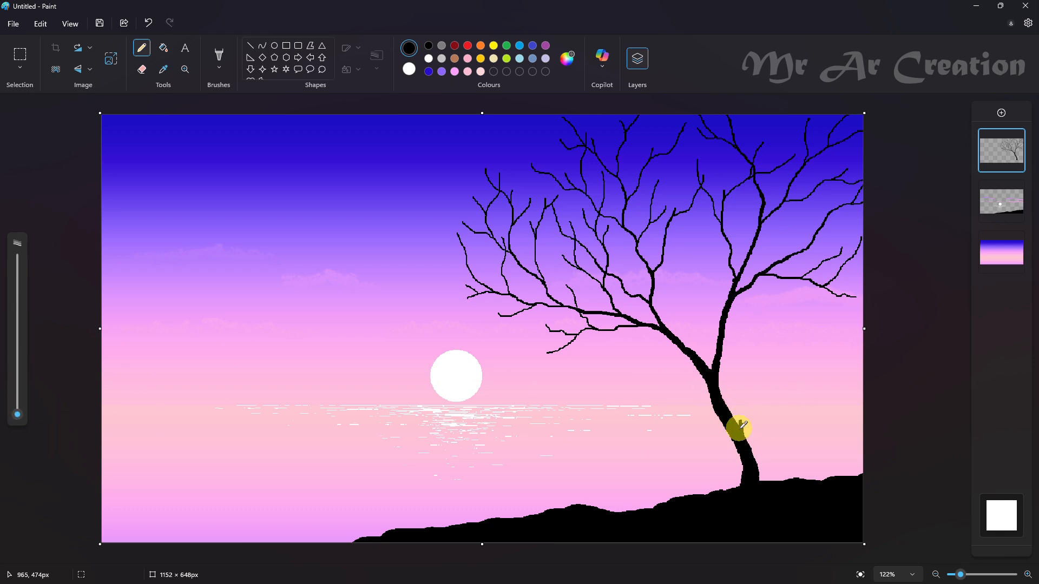
scroll(784, 385, up, 4)
mouse_move(750, 399)
mouse_down()
mouse_move(769, 375)
mouse_move(806, 372)
mouse_move(768, 372)
mouse_up()
scroll(828, 352, down, 4)
scroll(780, 384, up, 2)
scroll(828, 370, down, 3)
scroll(774, 370, up, 3)
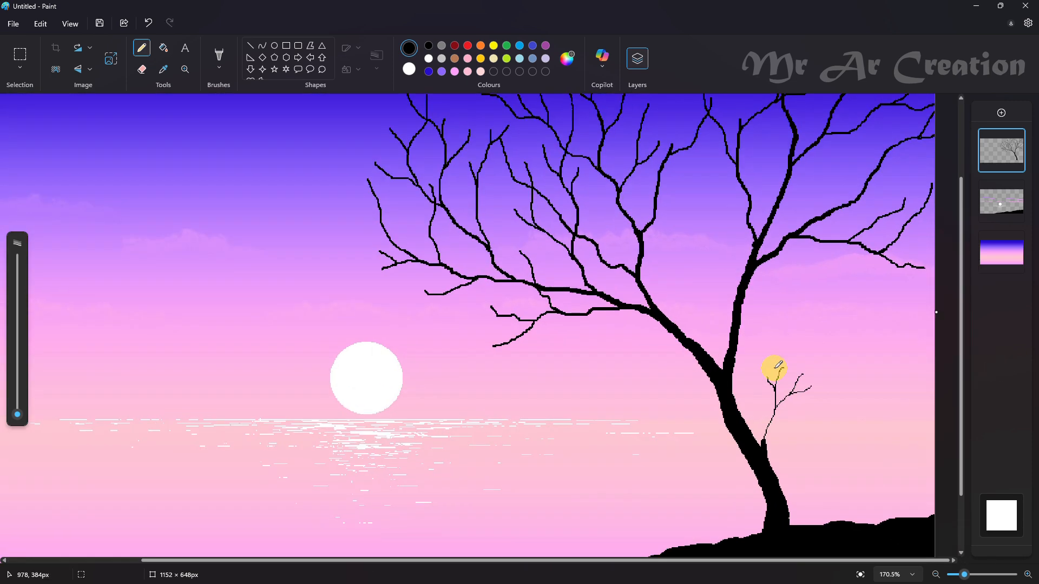
key(ctrl+z)
key(ctrl+z)
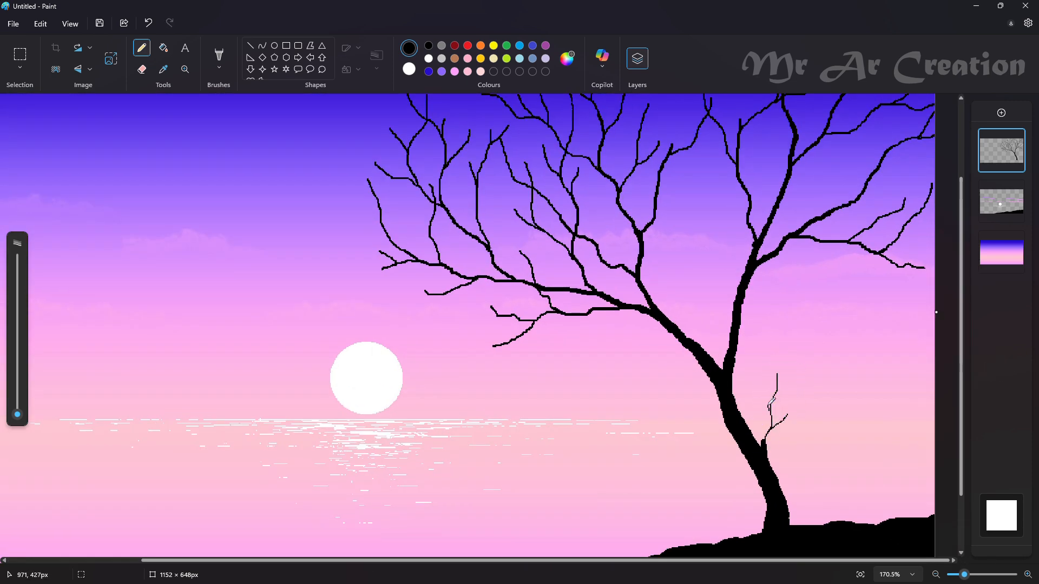
Step: Add thin forked twigs between the two main limbs, on the right limb's outer side, and beneath the left limb near the fork
scroll(849, 371, down, 3)
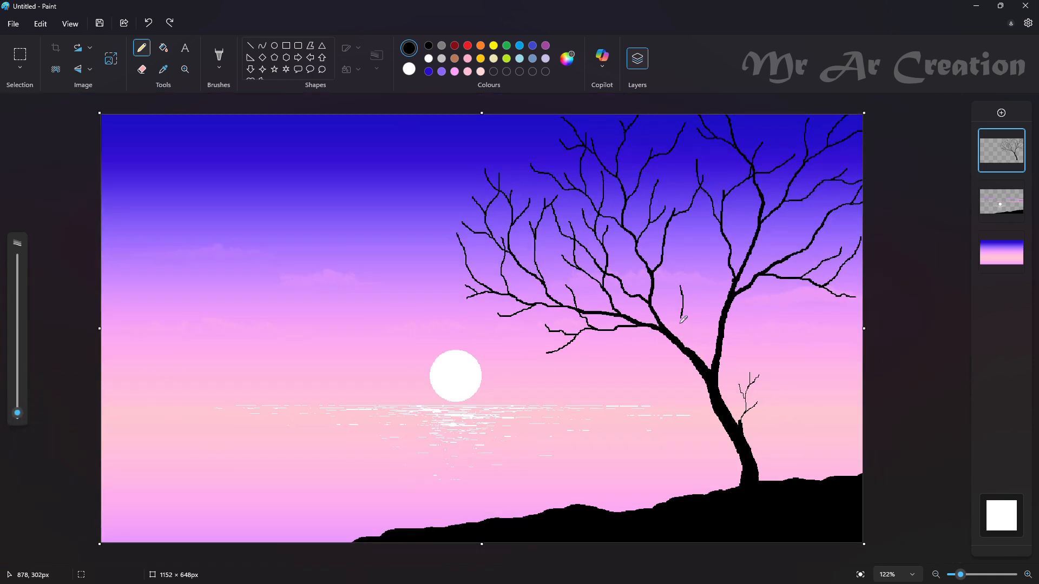
drag(679, 338, 698, 291)
drag(723, 331, 791, 296)
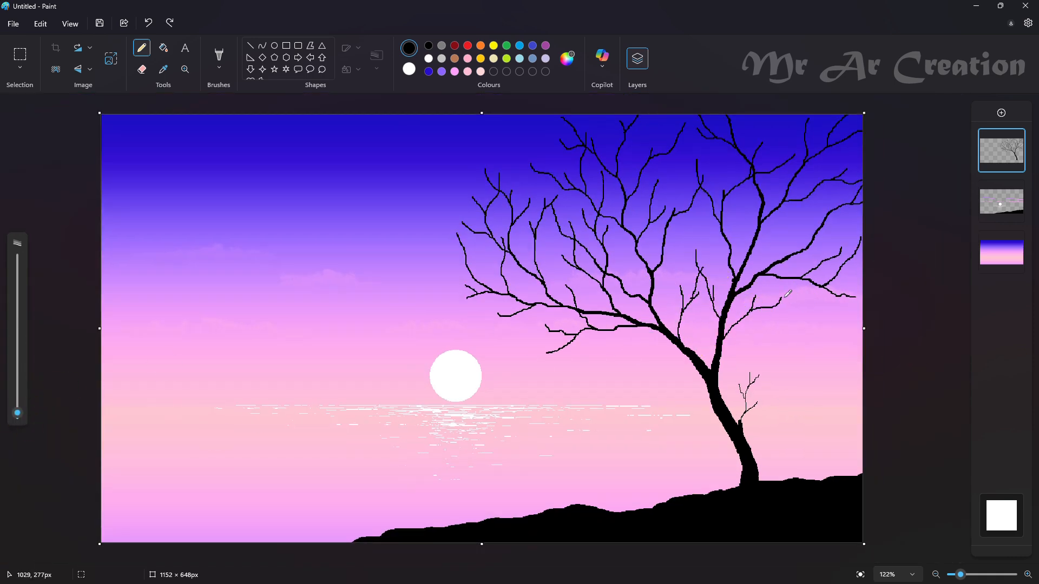
drag(689, 355, 641, 349)
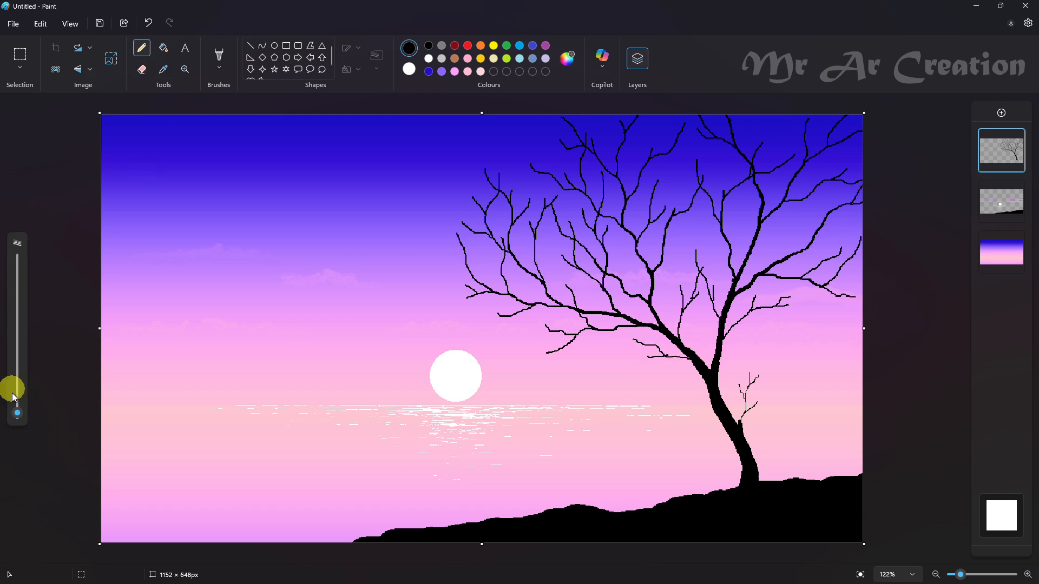
Step: Pencil small black flying birds: three in the left sky, one among the right branches, and one between the sun and trunk
drag(139, 201, 164, 191)
scroll(200, 298, up, 5)
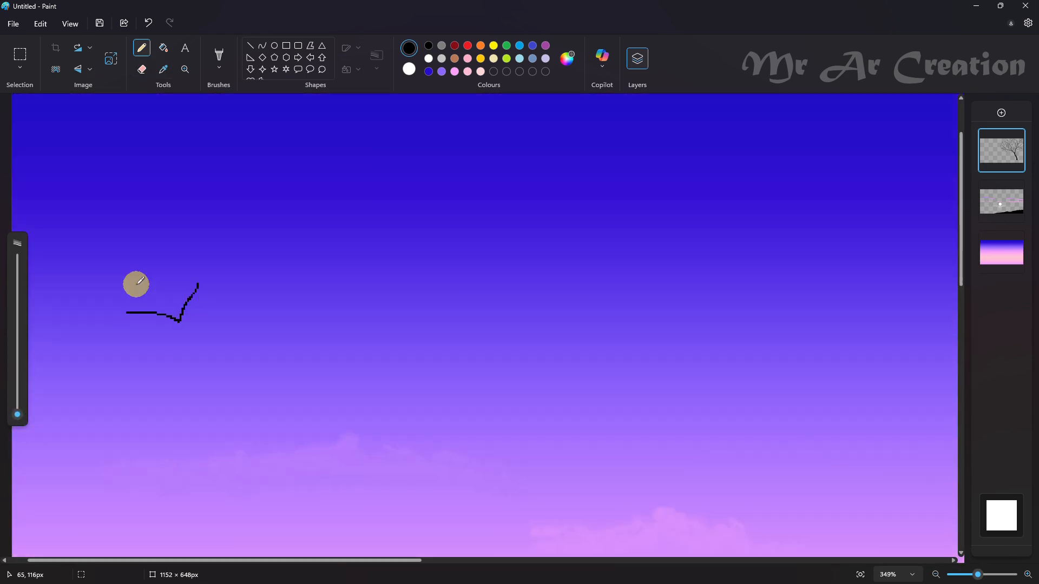
scroll(208, 327, down, 5)
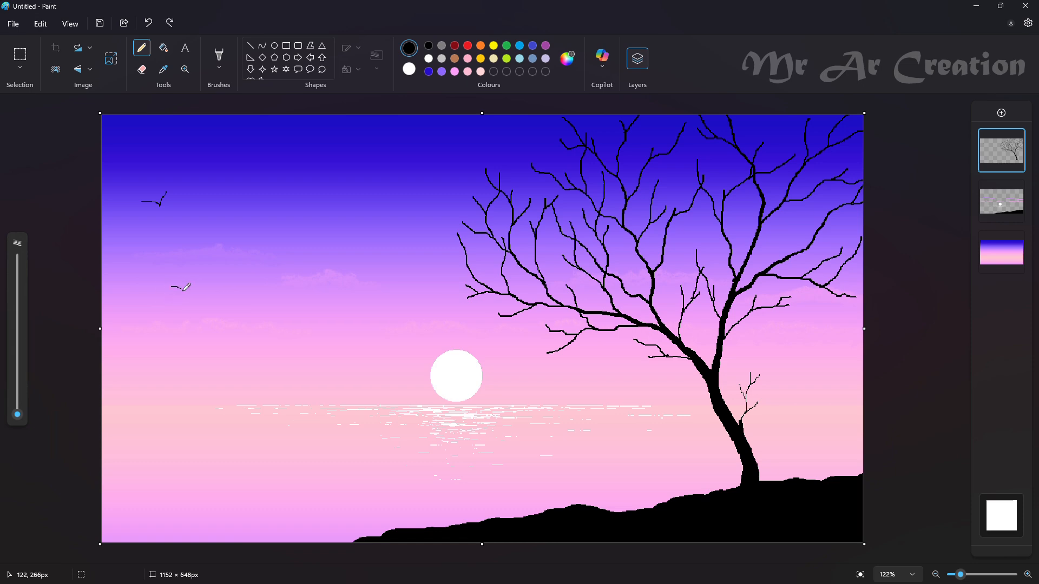
drag(186, 287, 187, 282)
drag(774, 230, 785, 230)
scroll(519, 325, up, 1)
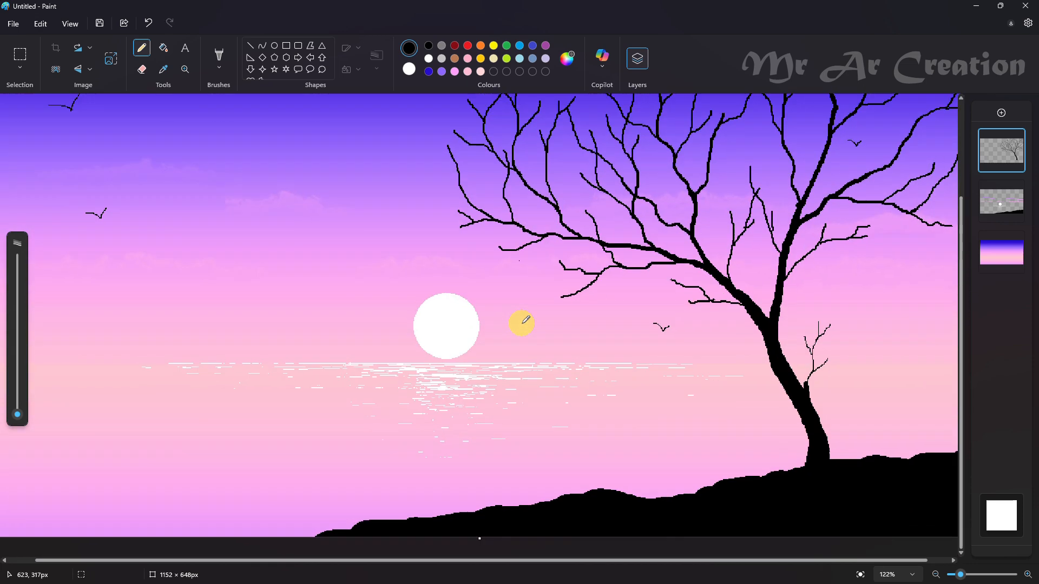
scroll(509, 327, down, 1)
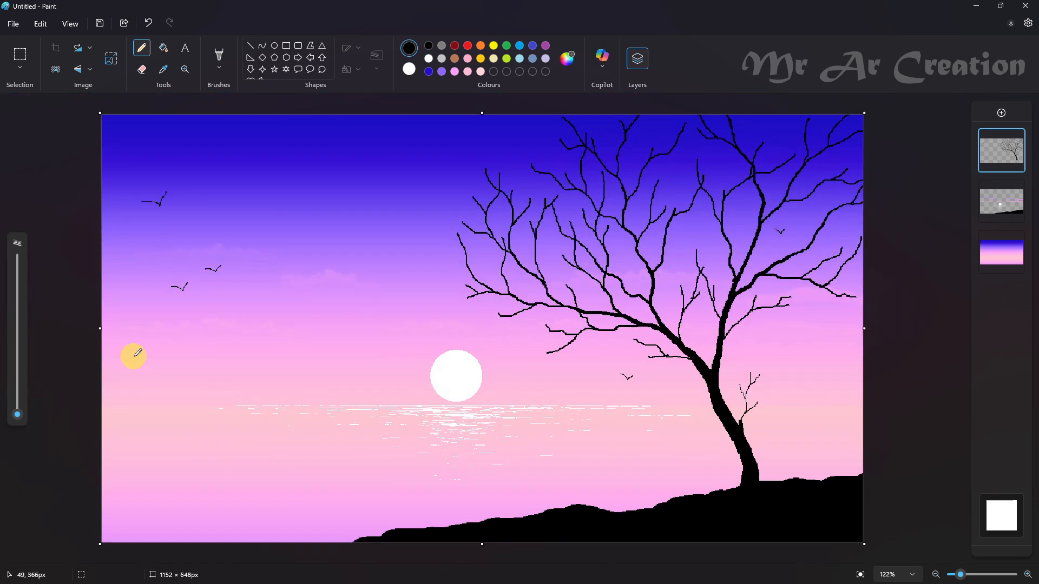
Step: Rework the small V-shaped bird near the canvas's left edge, just above the horizon
key(ctrl+z)
scroll(130, 361, up, 3)
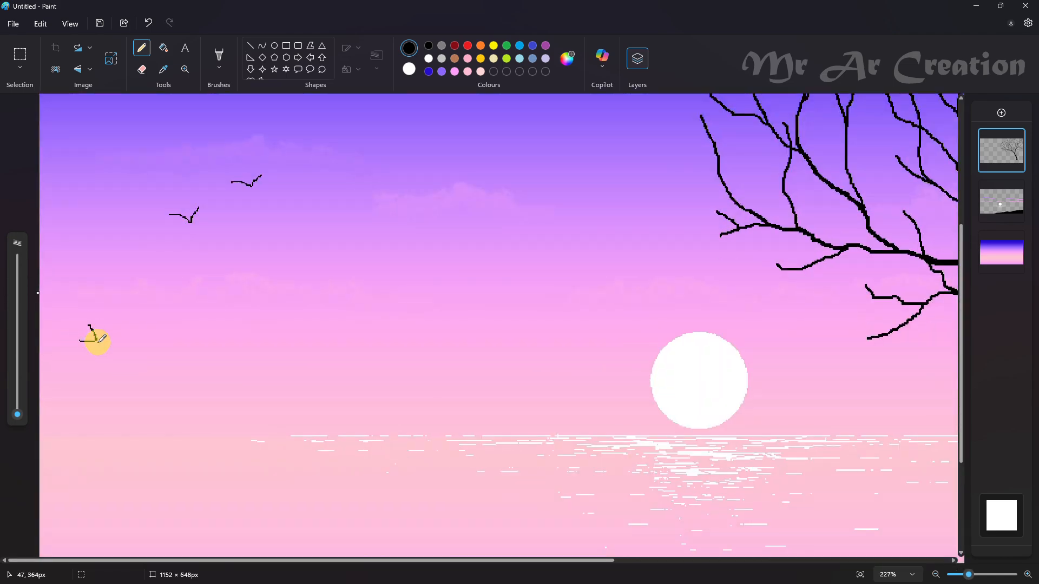
scroll(98, 340, down, 3)
scroll(139, 352, up, 2)
scroll(325, 323, down, 2)
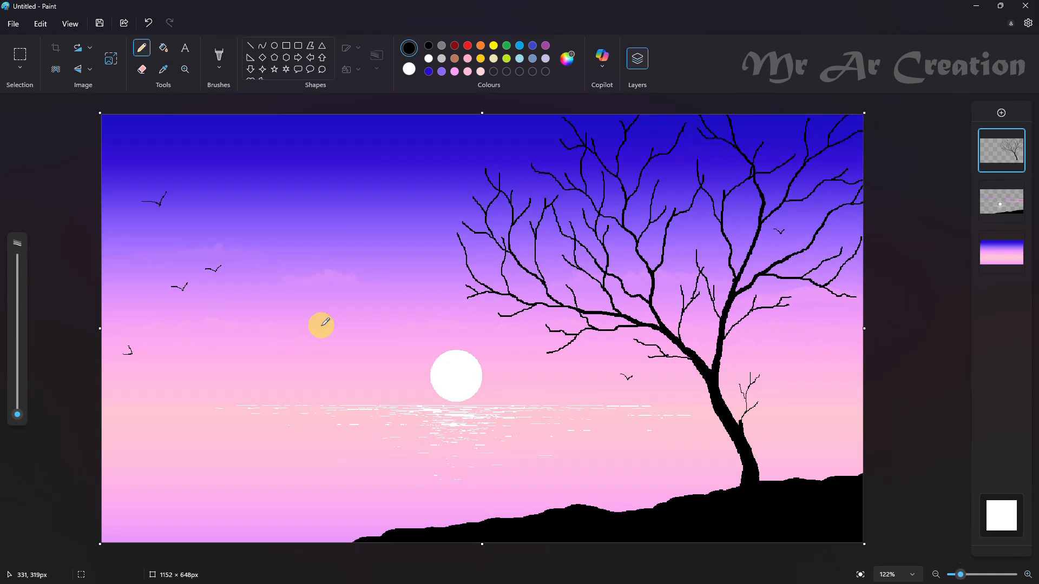
scroll(88, 321, up, 4)
scroll(86, 314, down, 4)
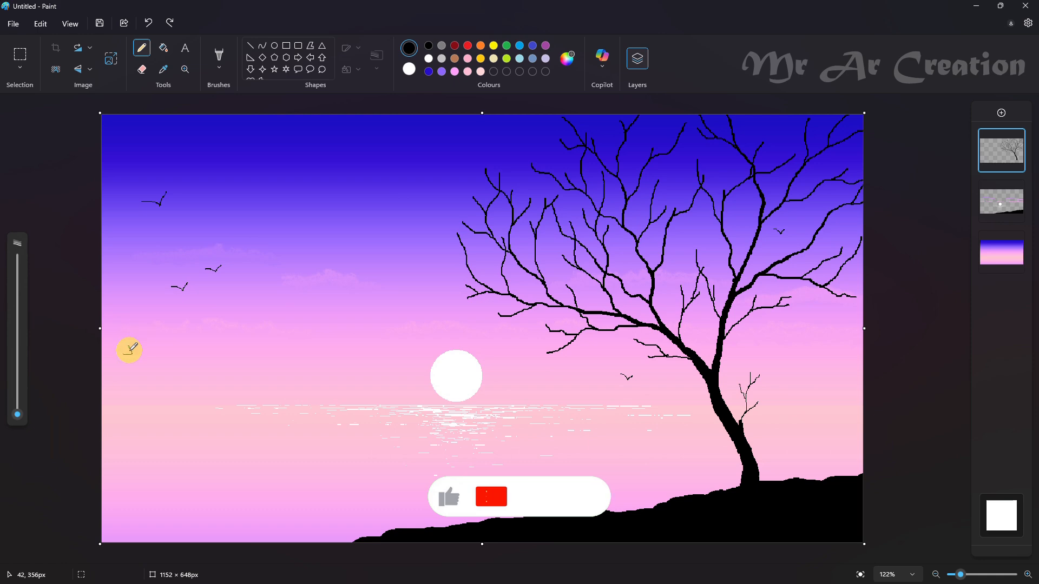
scroll(129, 349, up, 4)
drag(58, 352, 87, 343)
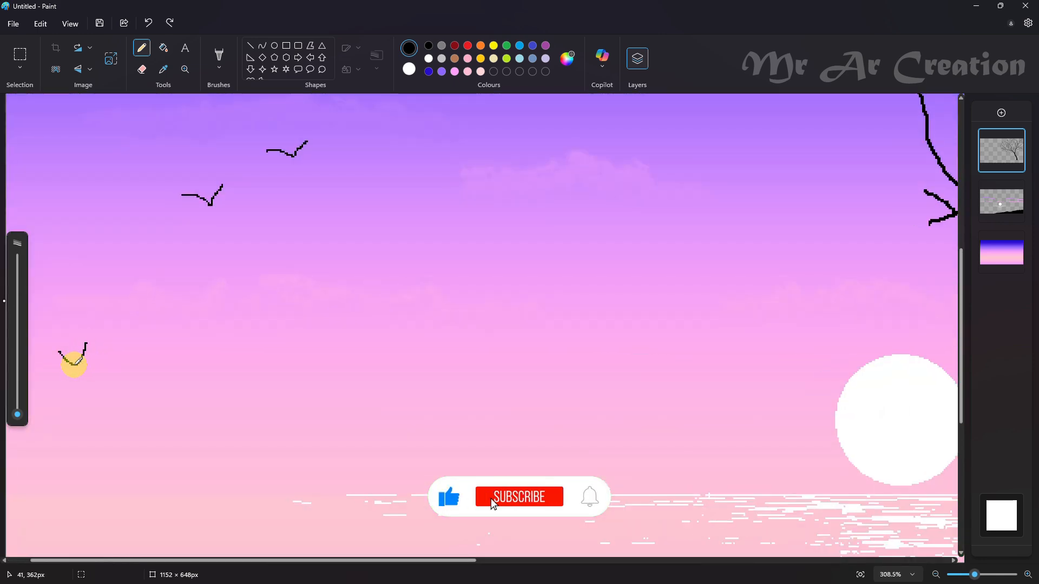
scroll(84, 352, down, 5)
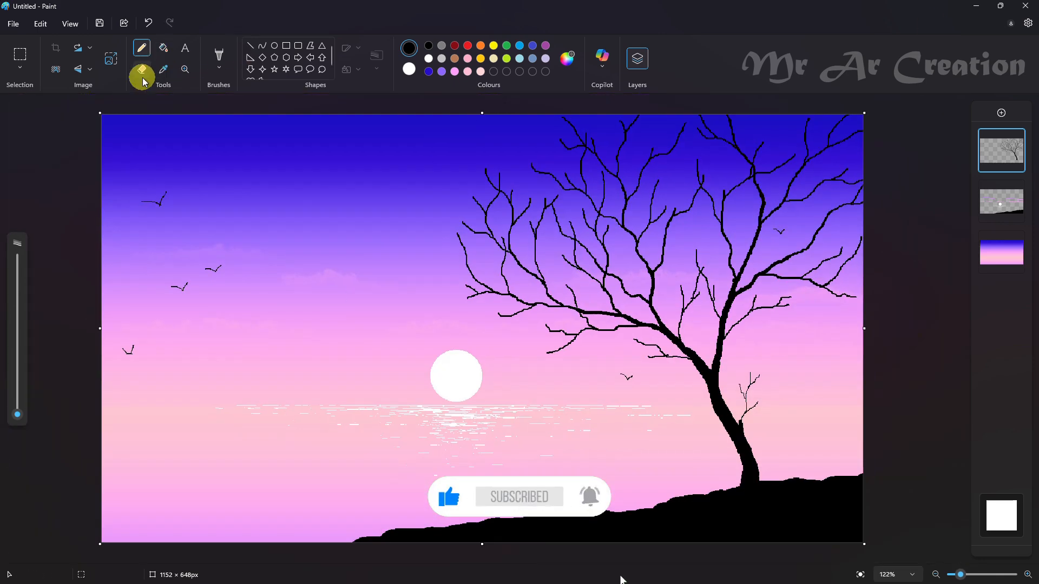
Step: Set up a slightly larger white pencil, and add a new layer placed between the sun-and-hill layer and the gradient background
drag(17, 415, 18, 411)
click(429, 58)
click(1003, 204)
click(1001, 113)
drag(1003, 203, 1008, 255)
Step: Dot small white stars across the sky on the new layer, including some behind the tree's branches
click(211, 162)
click(247, 301)
click(410, 146)
click(734, 201)
click(803, 170)
click(453, 223)
click(513, 178)
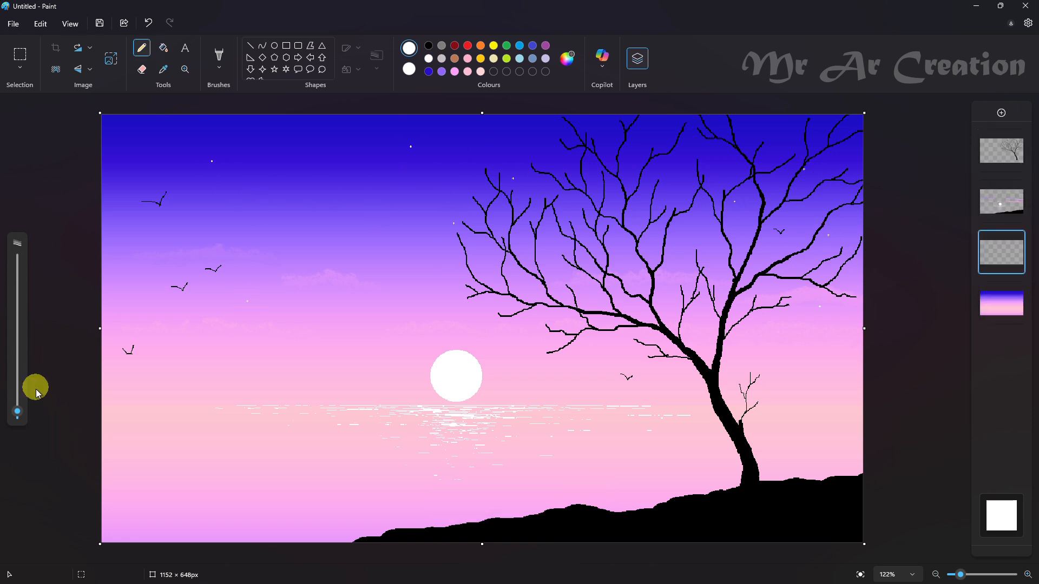
Step: Enlarge the pencil slightly and dot a few bigger white stars across the left sky and behind the tree's crown
drag(17, 412, 18, 409)
click(255, 141)
click(684, 166)
click(859, 224)
click(302, 163)
click(147, 278)
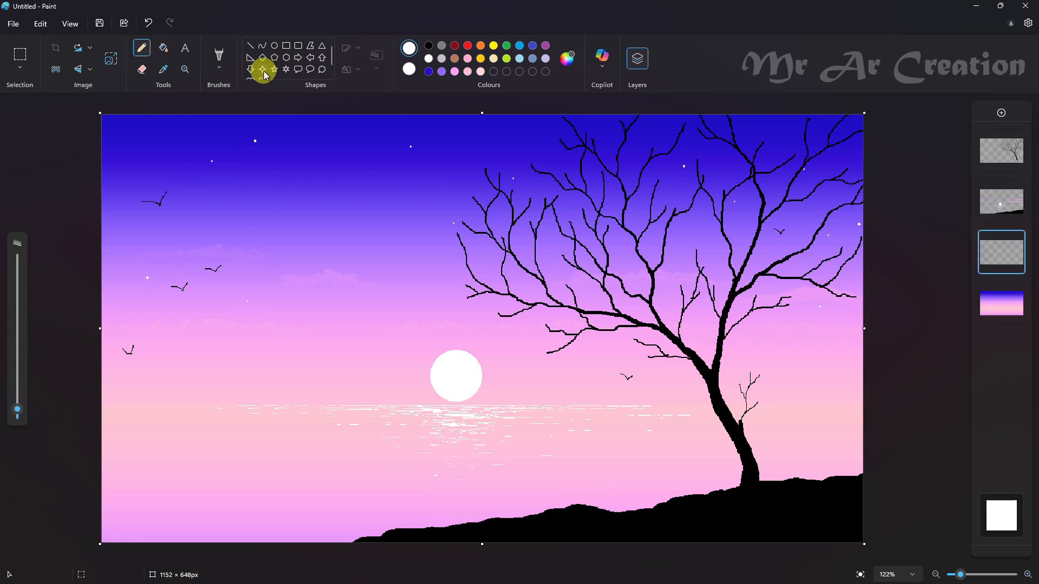
Step: Draw three small white four-point stars: upper left, left of the tree at about 9 × 9 px, and among the tree's upper branches
click(262, 70)
click(349, 49)
click(382, 78)
drag(143, 127, 151, 136)
drag(683, 184, 689, 191)
drag(359, 216, 369, 225)
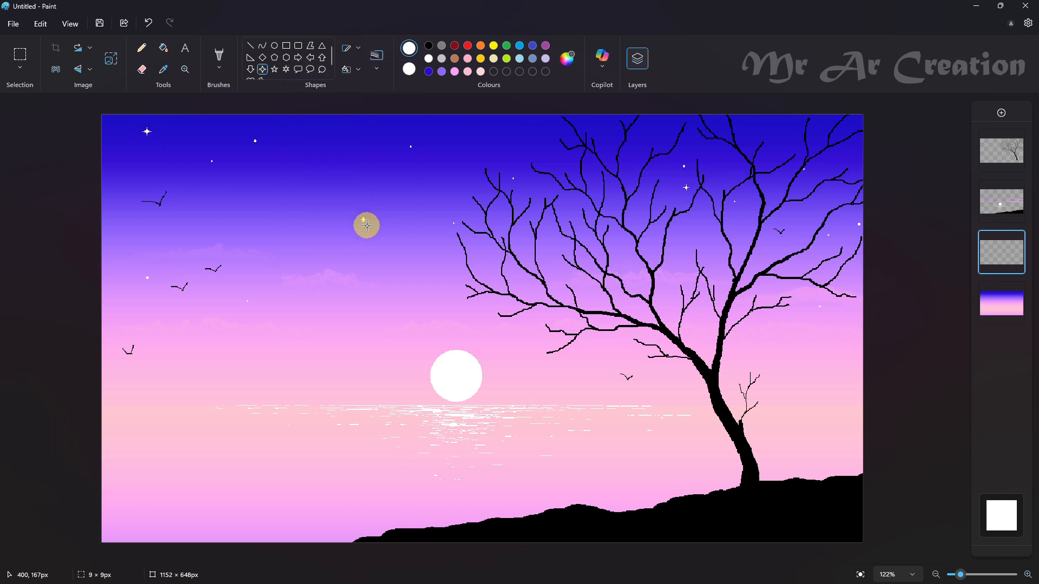
Step: Scatter fine white star specks across the sky with a spray-type brush set to nearly its largest size
click(219, 67)
click(256, 158)
drag(17, 416, 30, 257)
click(152, 145)
click(333, 140)
click(778, 263)
click(160, 280)
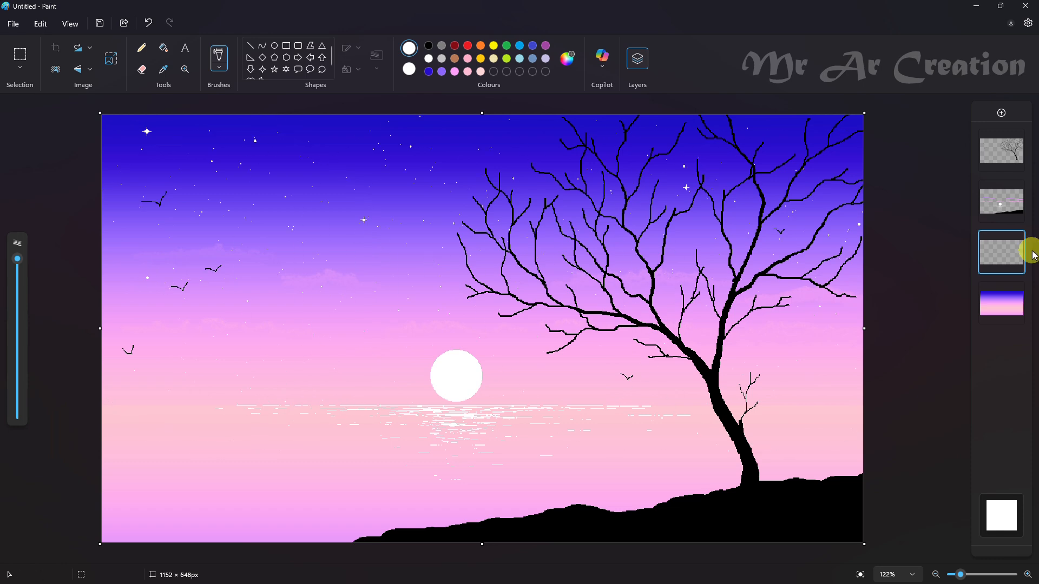